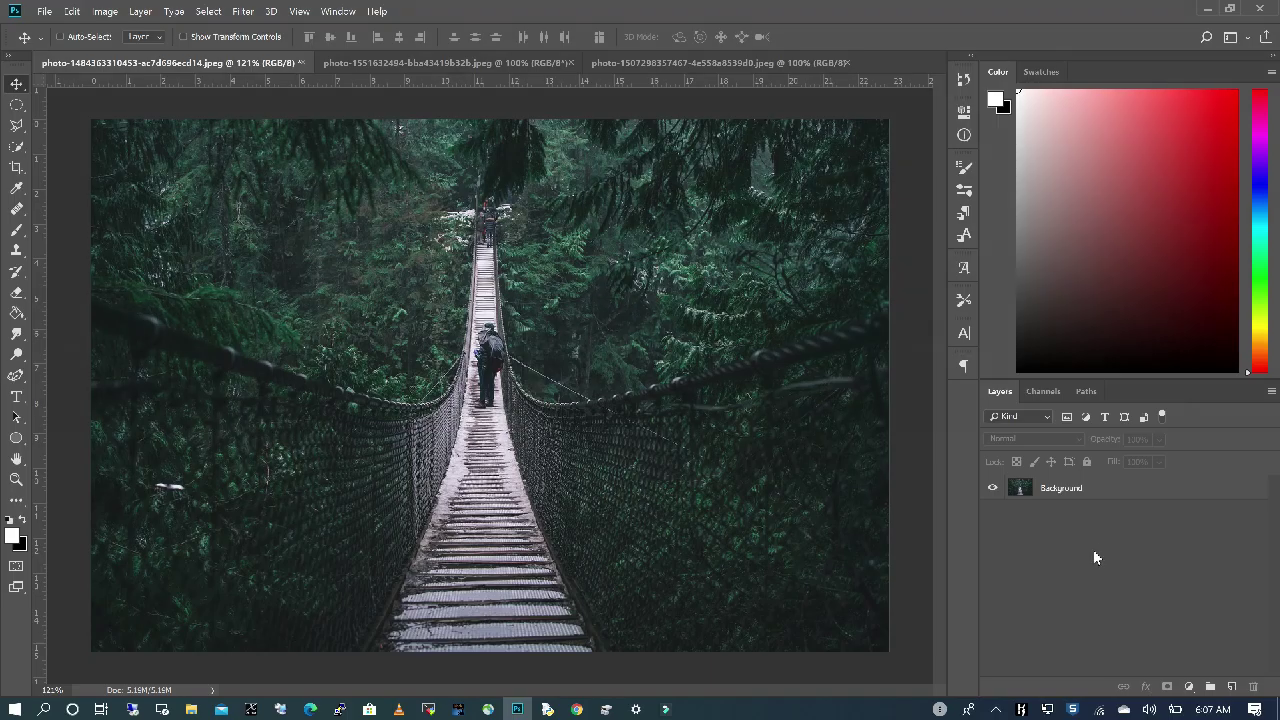
Duplicate the Background layer and hide the original.
{"action": "left_click", "coordinate": [1104, 492]}
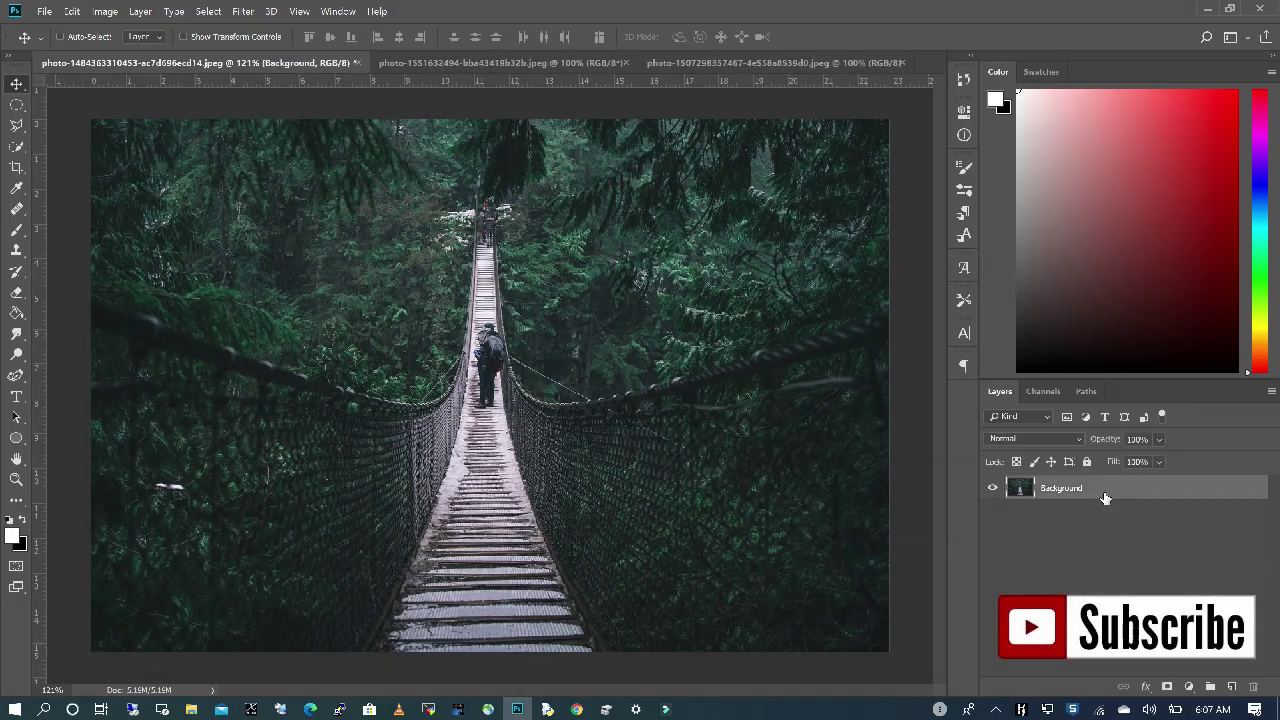
{"action": "left_click_drag", "start_coordinate": [1131, 492], "coordinate": [1234, 688]}
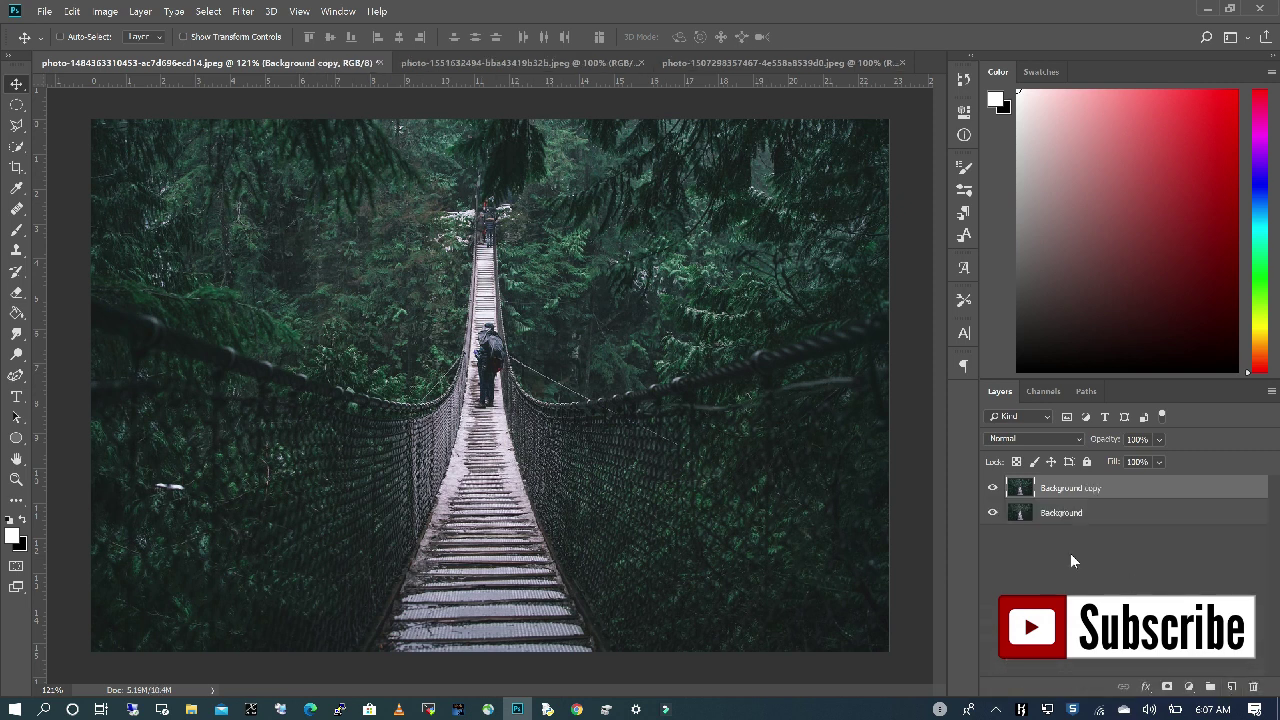
{"action": "left_click", "coordinate": [993, 513]}
Rename the duplicated bridge layer as Canopy Walk Pool.
{"action": "double_click", "coordinate": [1080, 489]}
{"action": "type", "text": "Cand"}
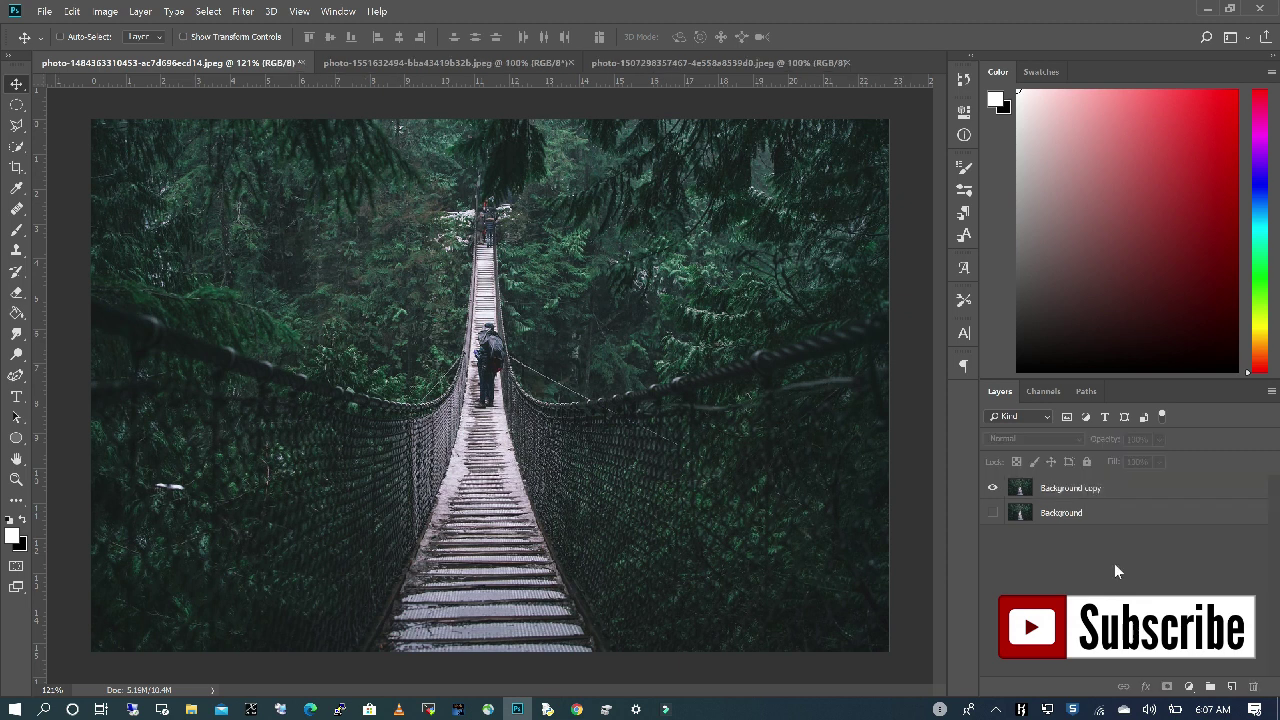
{"action": "type", "text": "py Walk Pool"}
{"action": "left_click", "coordinate": [1150, 564]}
Bring the swimming pool photo into the bridge document as a new layer and place it over the lower part of the bridge.
{"action": "left_click", "coordinate": [485, 62]}
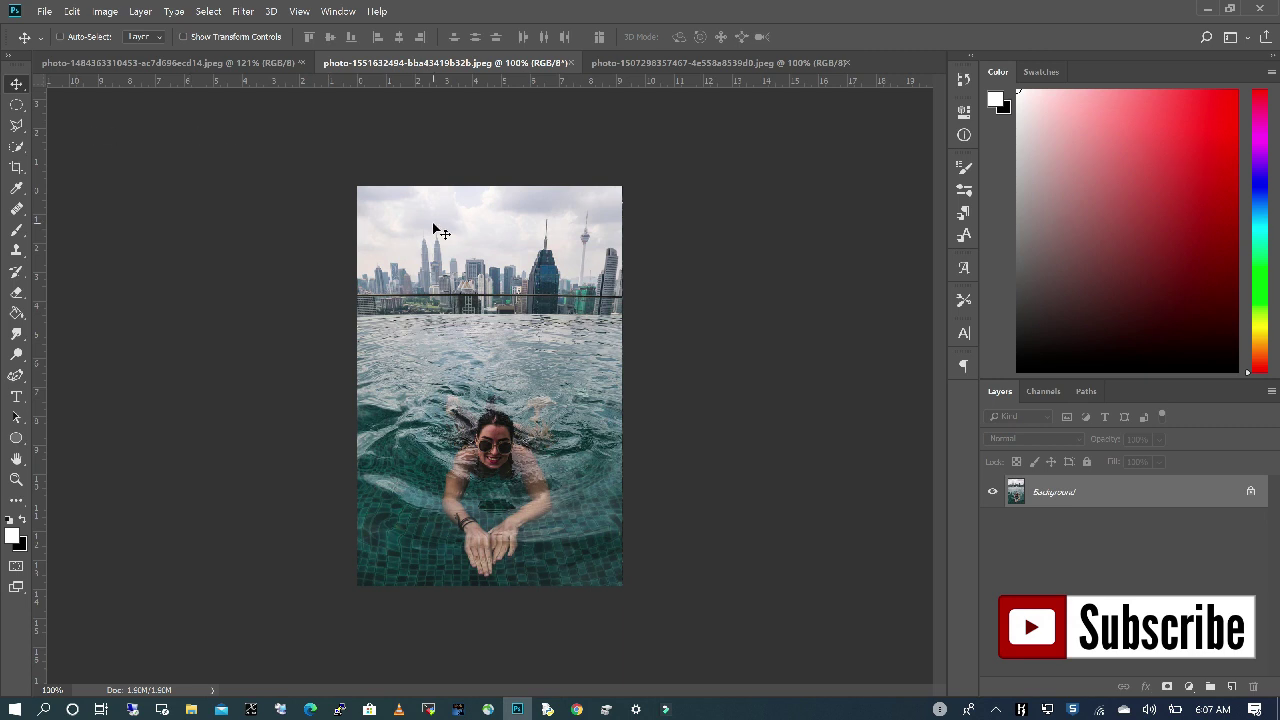
{"action": "left_click_drag", "start_coordinate": [252, 72], "coordinate": [460, 480]}
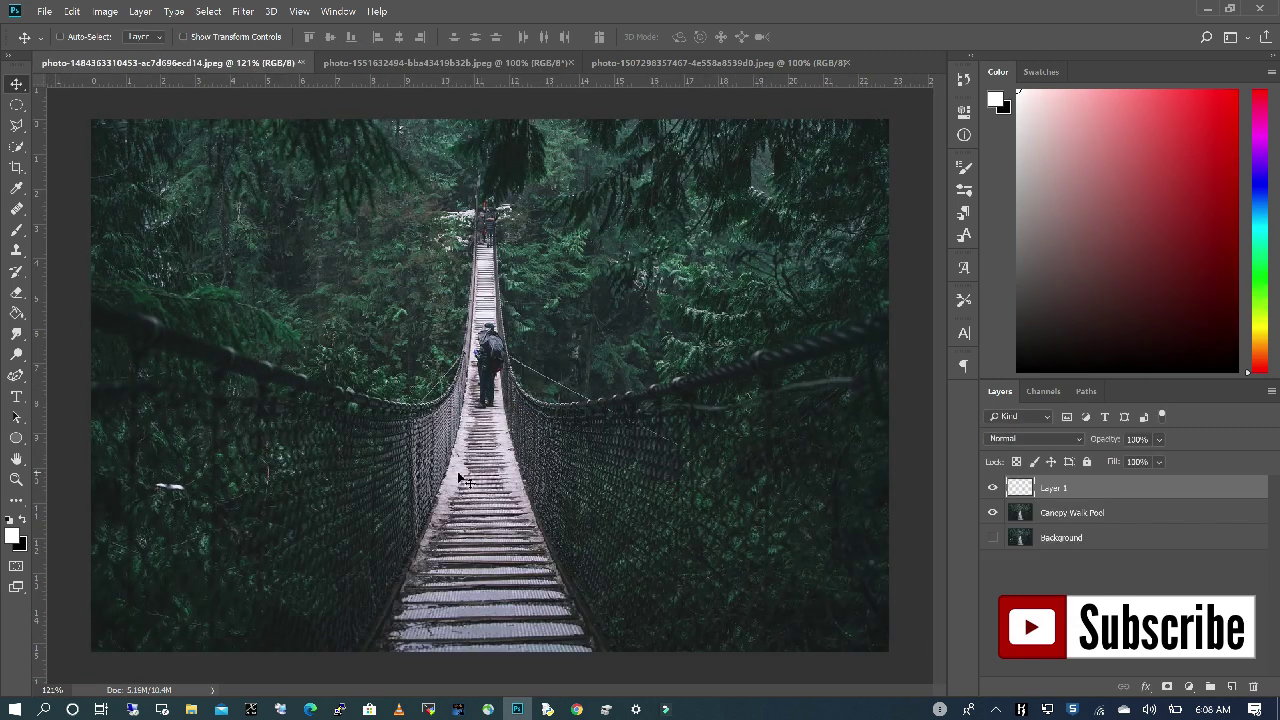
{"action": "left_click_drag", "start_coordinate": [527, 521], "coordinate": [540, 520]}
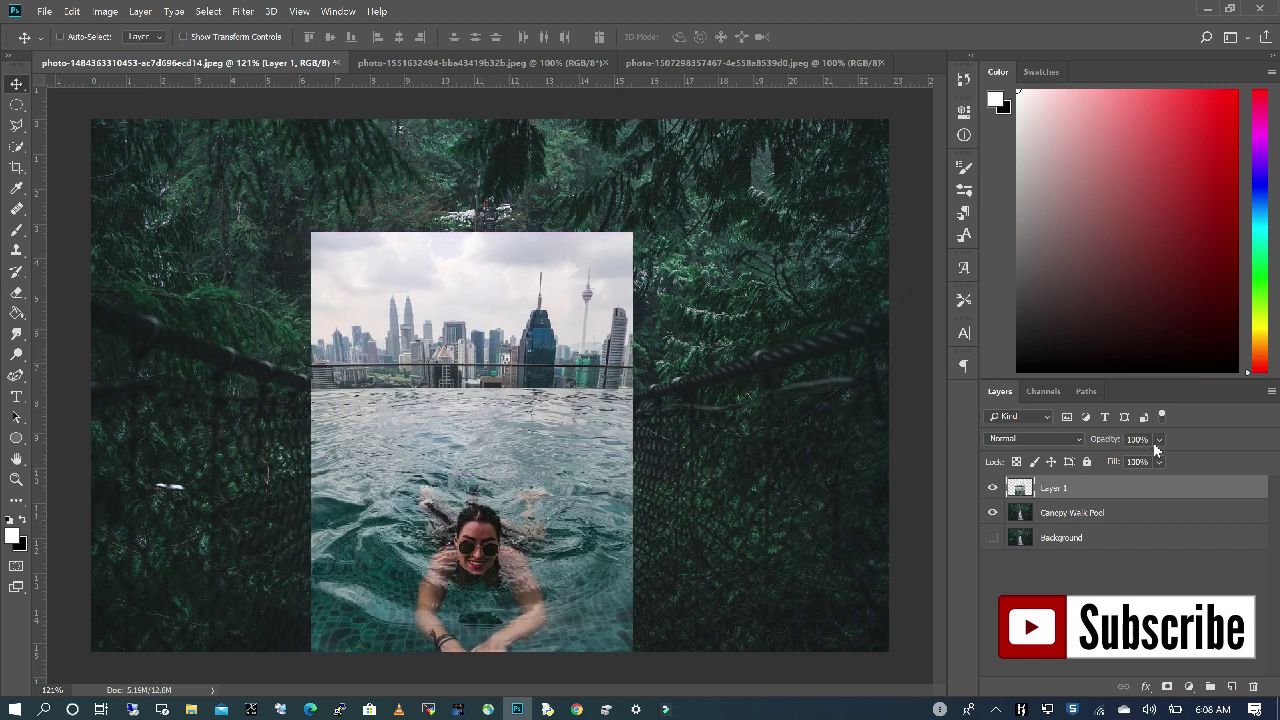
Reduce the pool layer's opacity to about 49% and scale it to about 62%, fitting the swimmer over the bridge's nearest planks.
{"action": "left_click_drag", "start_coordinate": [1199, 458], "coordinate": [1162, 457]}
{"action": "left_click", "coordinate": [72, 18]}
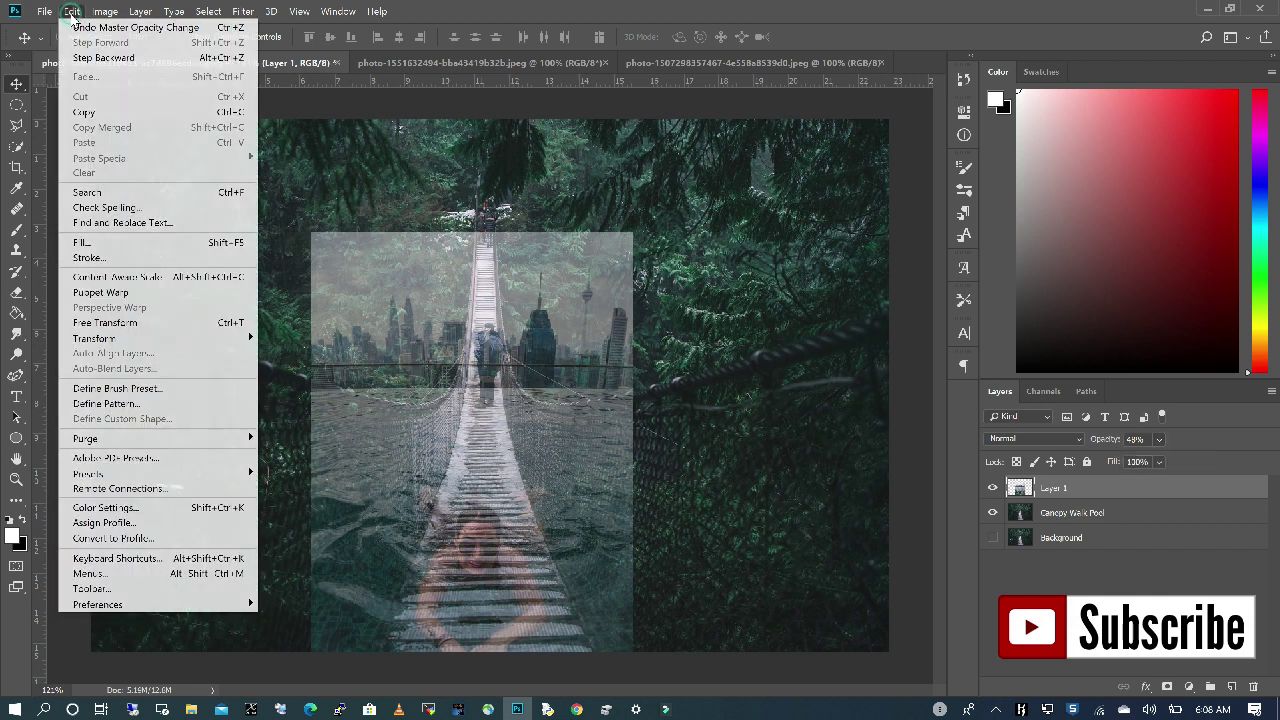
{"action": "mouse_move", "coordinate": [195, 339]}
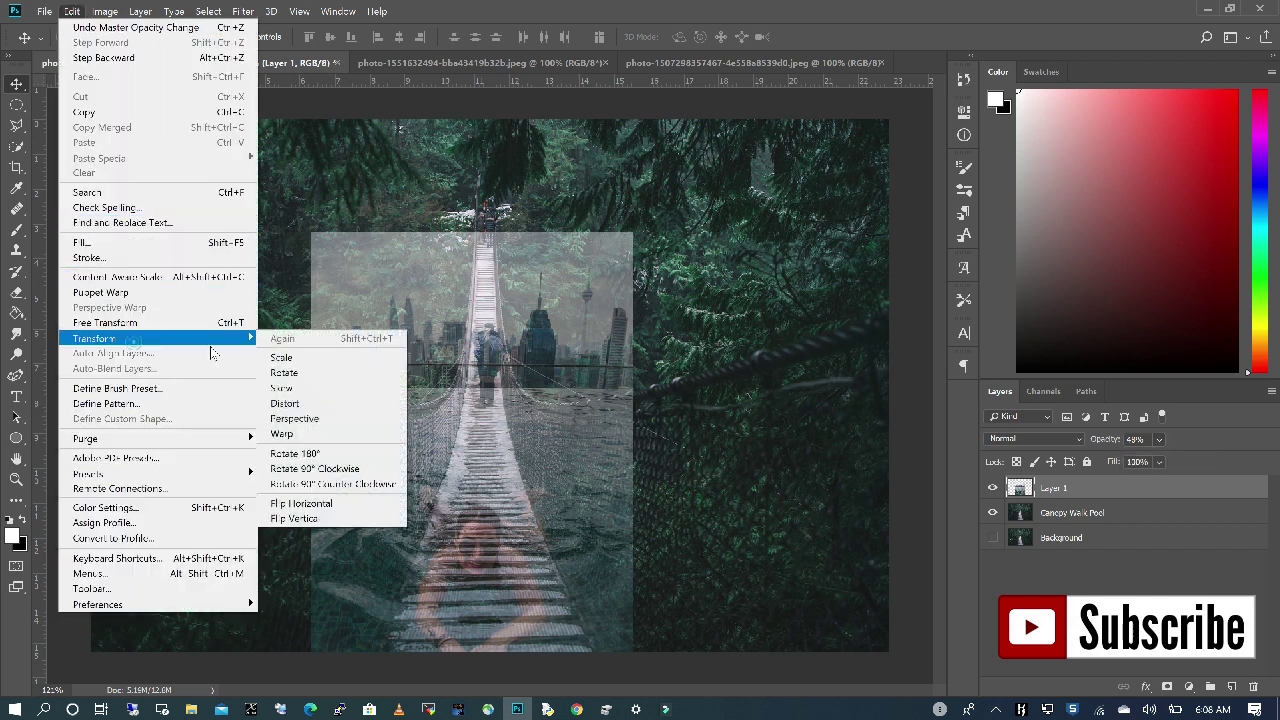
{"action": "left_click", "coordinate": [282, 357]}
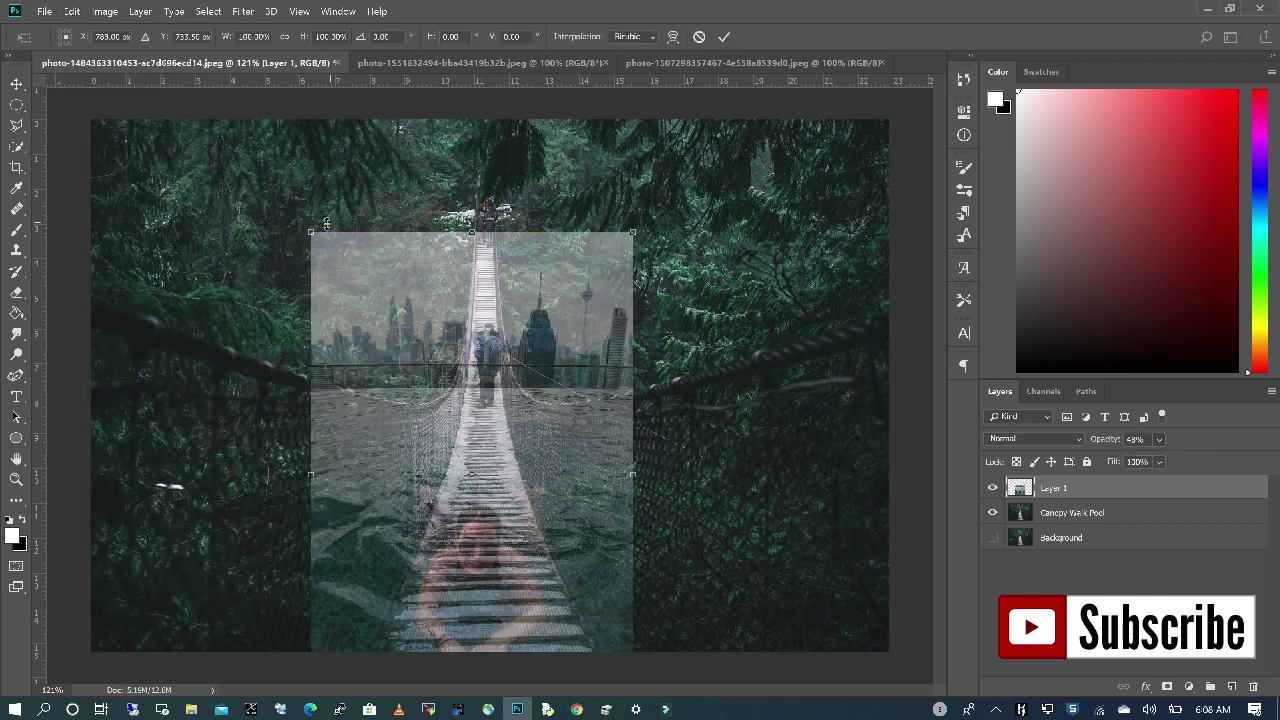
{"action": "left_click_drag", "start_coordinate": [310, 232], "coordinate": [358, 403]}
{"action": "left_click_drag", "start_coordinate": [488, 522], "coordinate": [475, 505]}
{"action": "left_click_drag", "start_coordinate": [609, 290], "coordinate": [577, 339]}
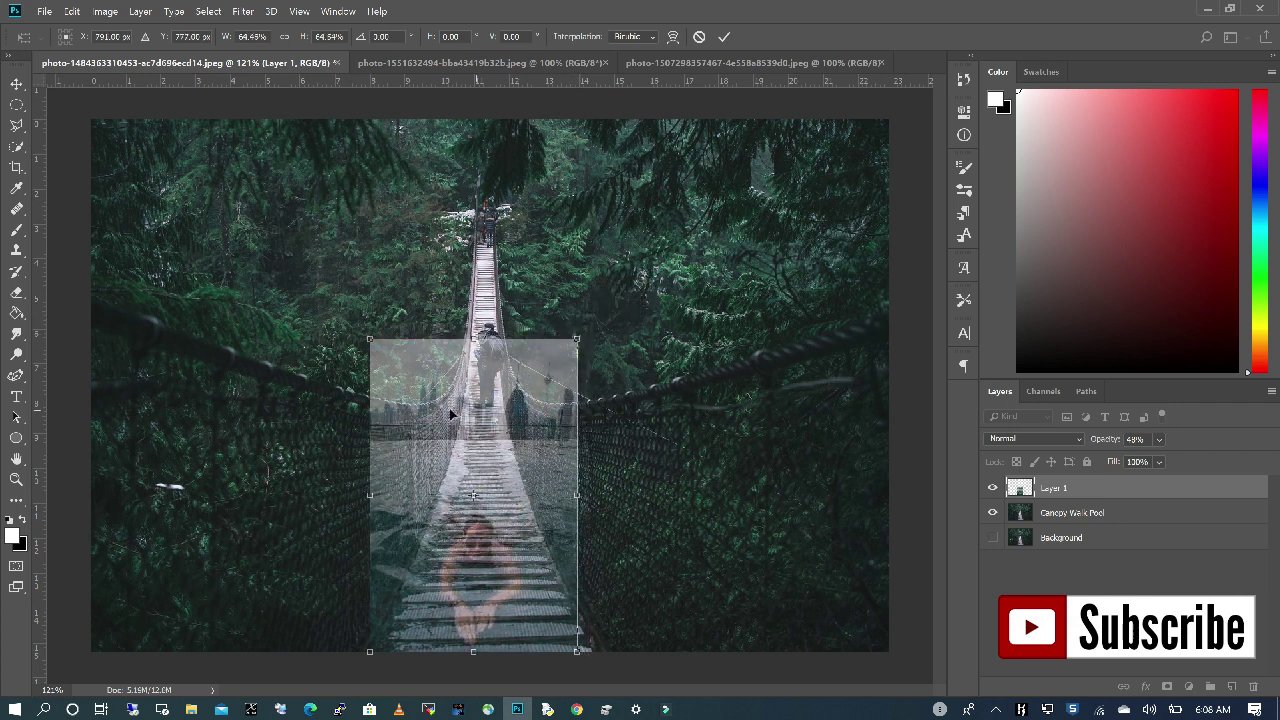
{"action": "left_click_drag", "start_coordinate": [369, 340], "coordinate": [376, 349]}
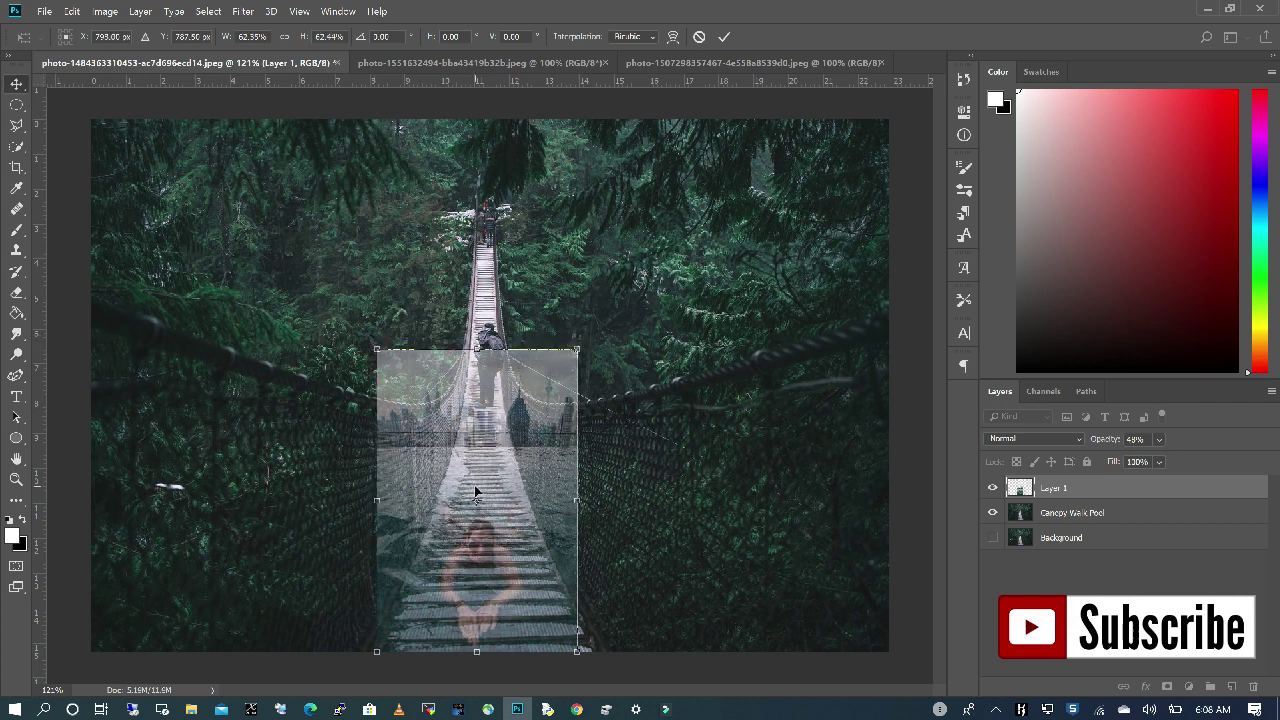
{"action": "key", "text": "Return"}
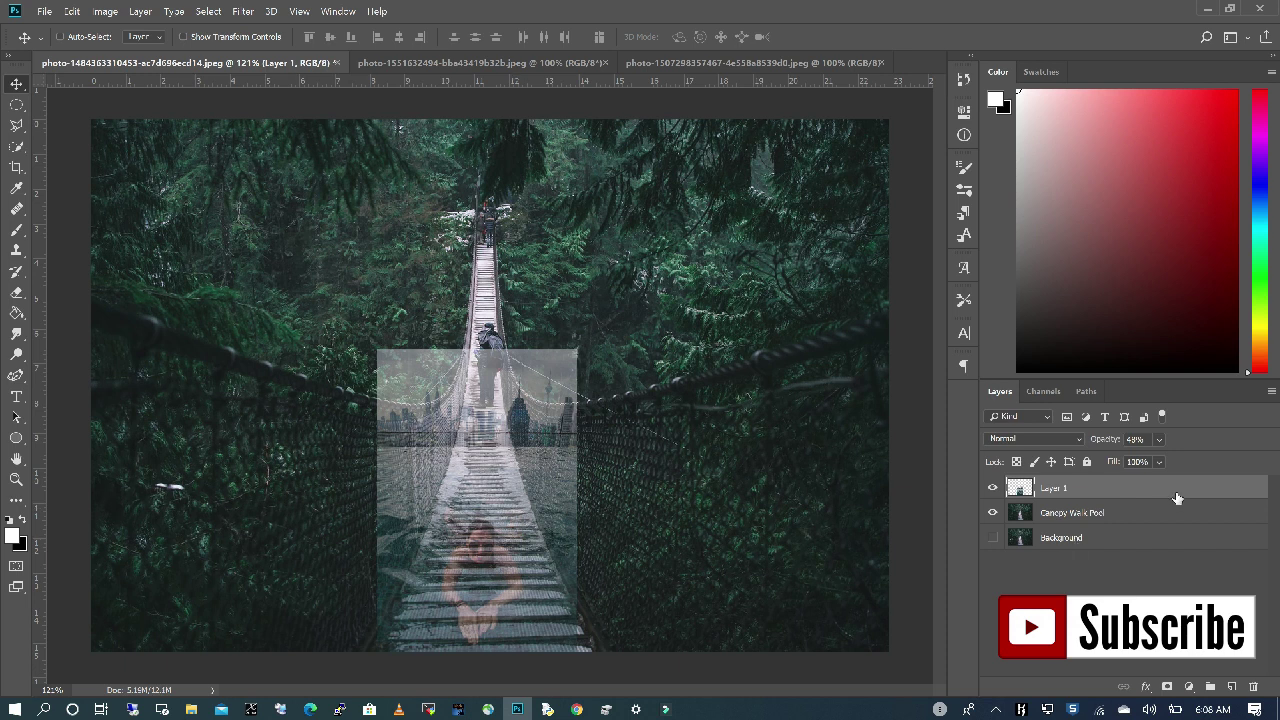
Lower the scaled pool layer's opacity to 33% so the bridge planks show through.
{"action": "left_click", "coordinate": [1159, 438]}
{"action": "left_click_drag", "start_coordinate": [1177, 455], "coordinate": [1239, 462]}
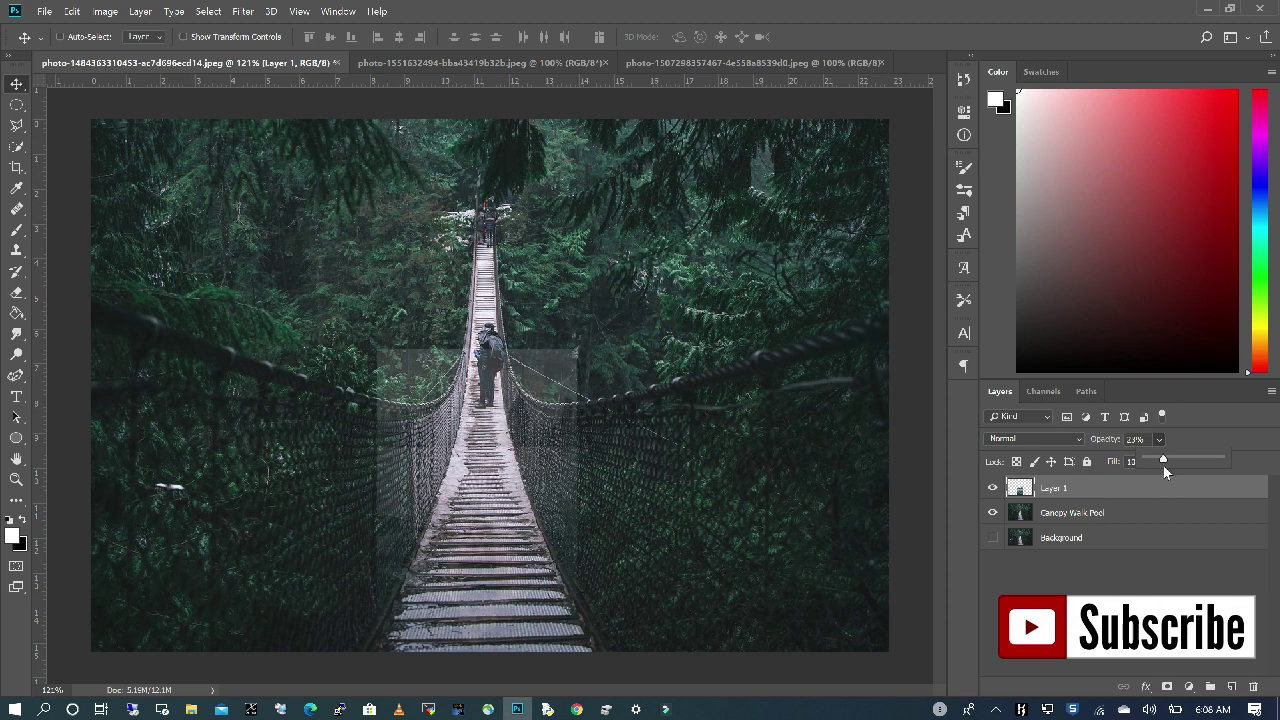
{"action": "left_click_drag", "start_coordinate": [1167, 464], "coordinate": [1170, 463]}
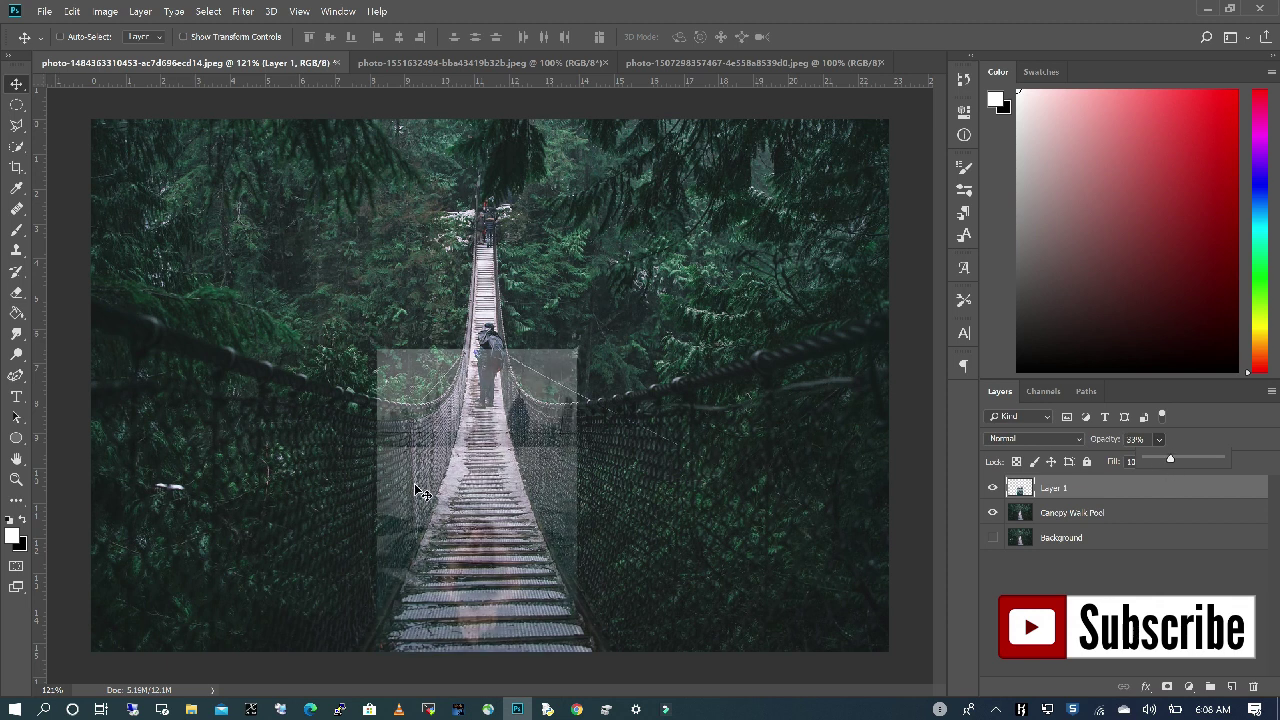
Select the plank walkway with the Polygonal Lasso, following both rope edges from the image's bottom up to the hiker's waist.
{"action": "scroll", "coordinate": [502, 617], "scroll_direction": "up", "scroll_amount": 3}
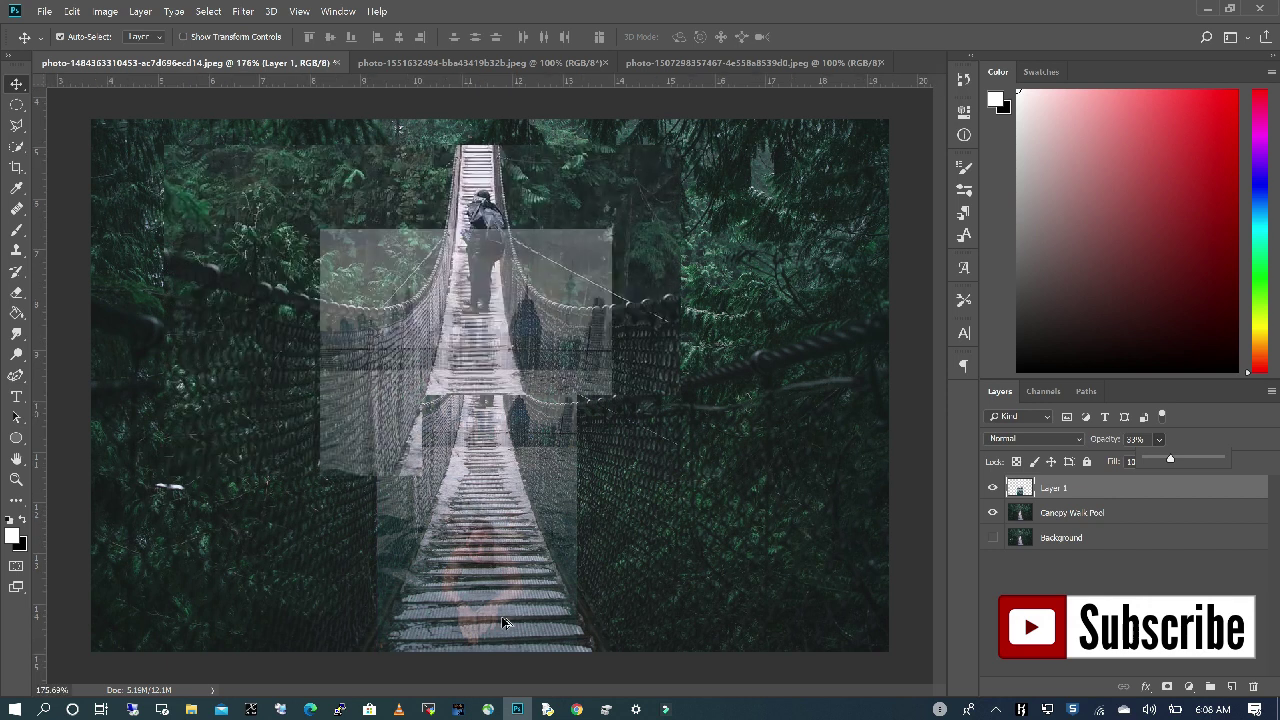
{"action": "scroll", "coordinate": [501, 621], "scroll_direction": "up", "scroll_amount": 1}
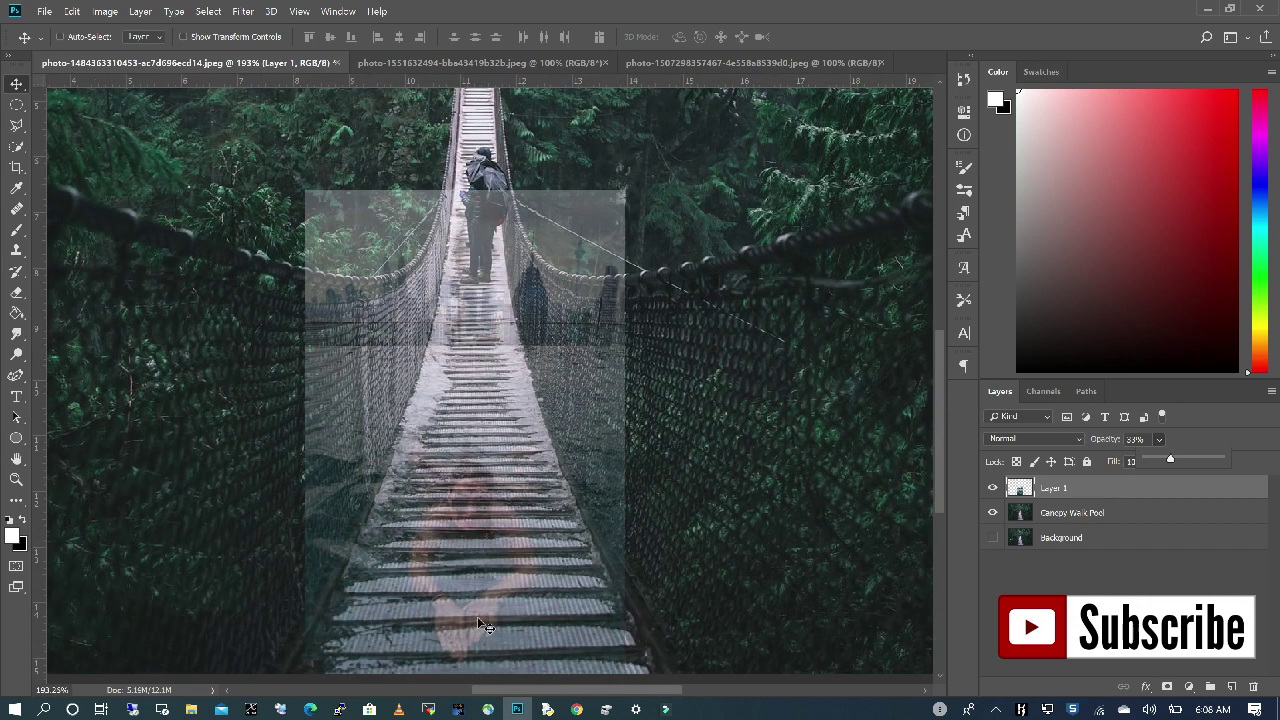
{"action": "left_click", "coordinate": [16, 125]}
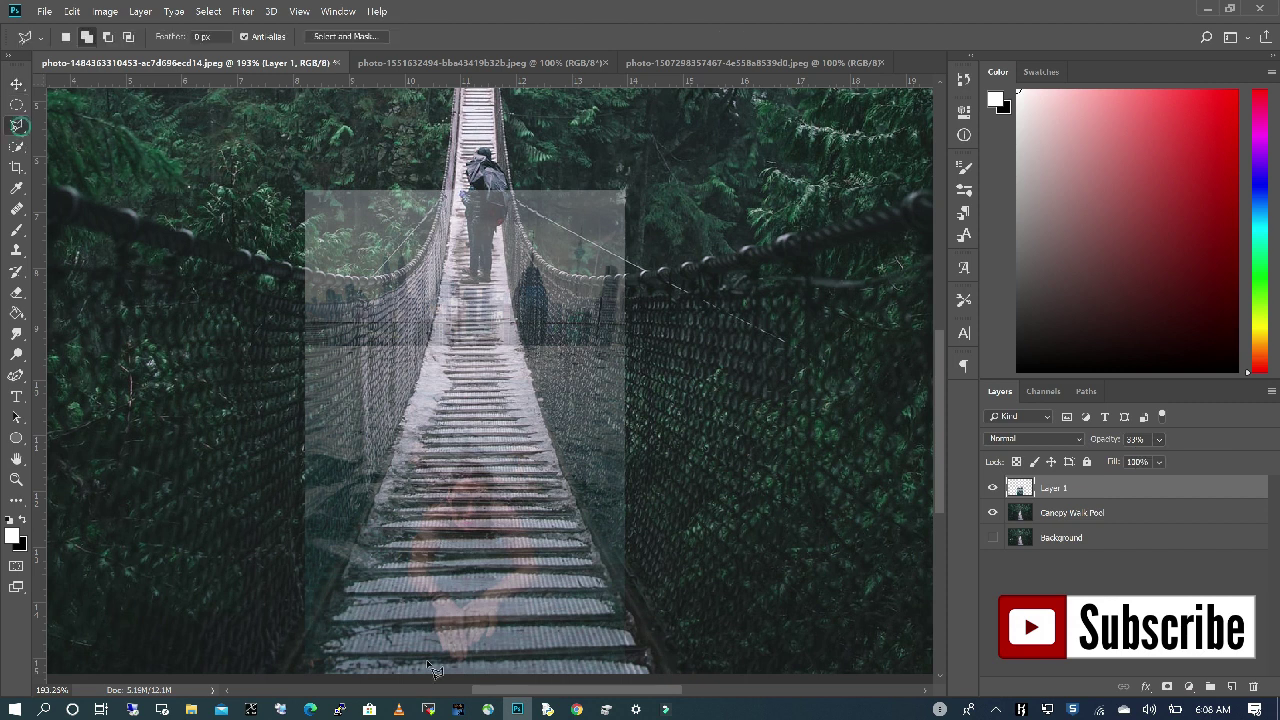
{"action": "left_click", "coordinate": [309, 642]}
{"action": "left_click", "coordinate": [431, 344]}
{"action": "left_click", "coordinate": [451, 224]}
{"action": "left_click", "coordinate": [501, 224]}
{"action": "left_click", "coordinate": [522, 350]}
{"action": "left_click", "coordinate": [549, 436]}
{"action": "left_click", "coordinate": [606, 561]}
{"action": "left_click", "coordinate": [668, 686]}
{"action": "left_click", "coordinate": [291, 679]}
{"action": "left_click", "coordinate": [306, 640]}
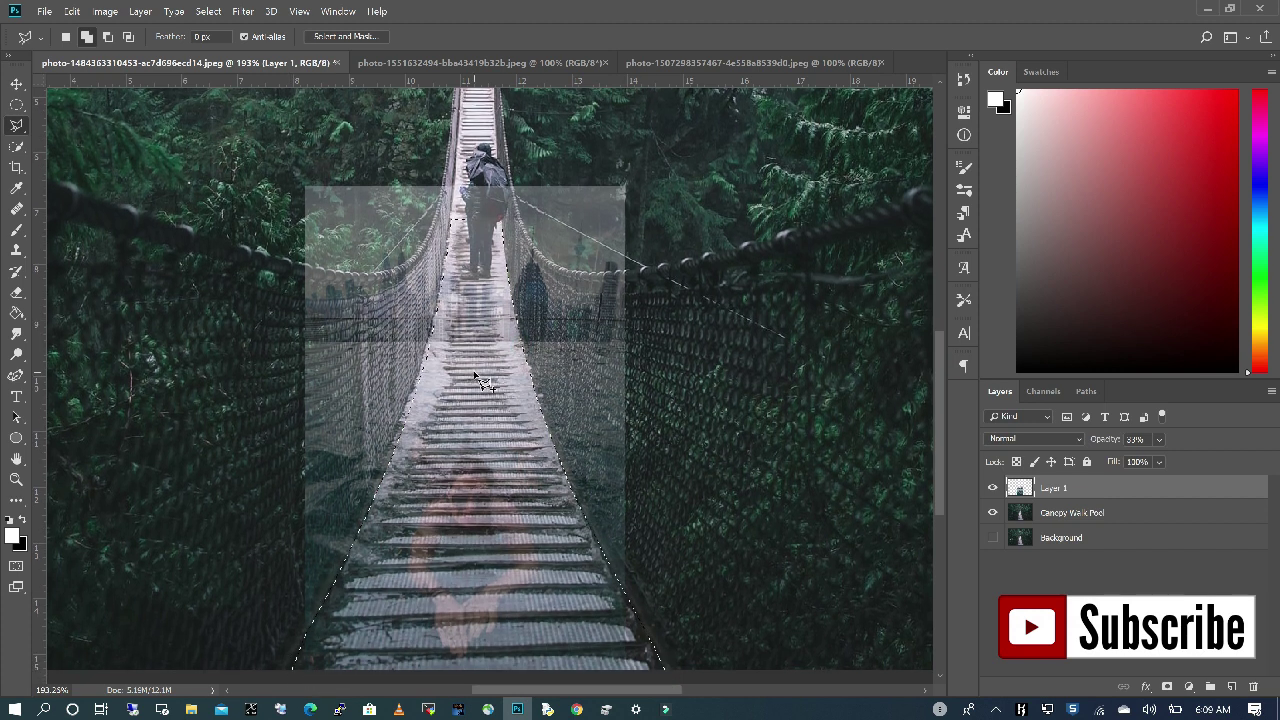
Copy the selected pool area to a new layer and hide the full pool photo layer.
{"action": "right_click", "coordinate": [500, 480]}
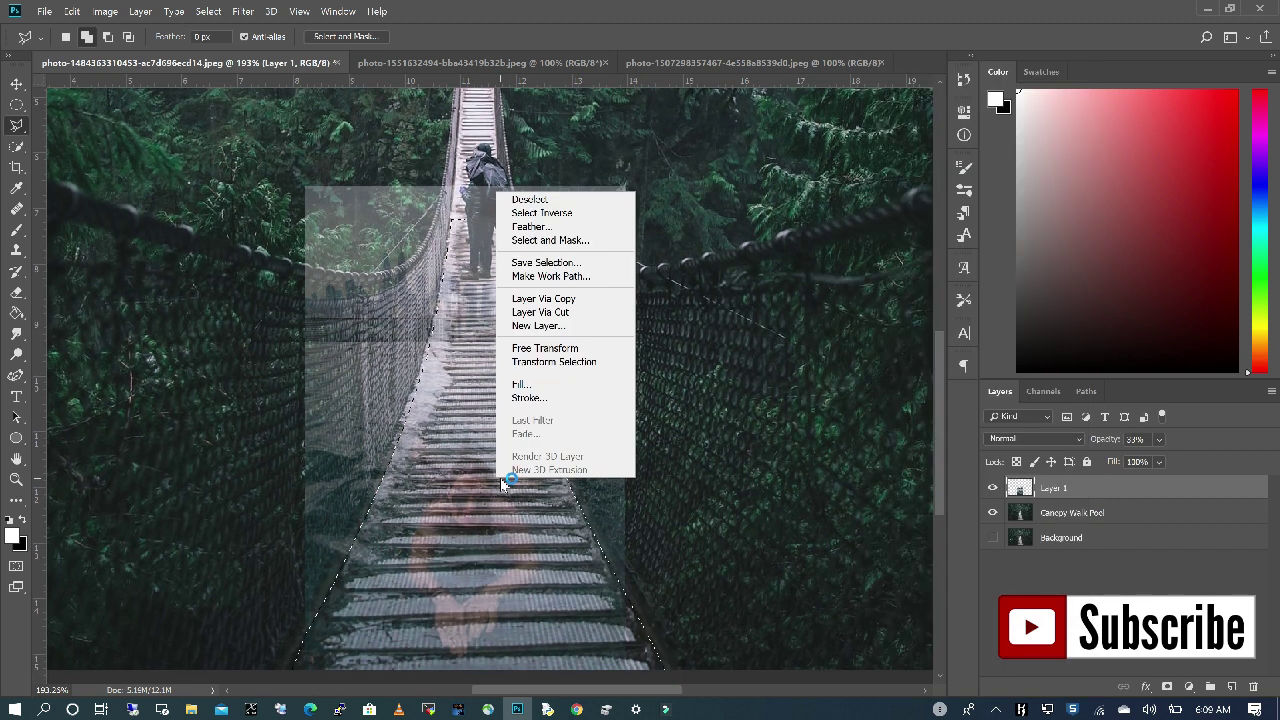
{"action": "left_click", "coordinate": [588, 302]}
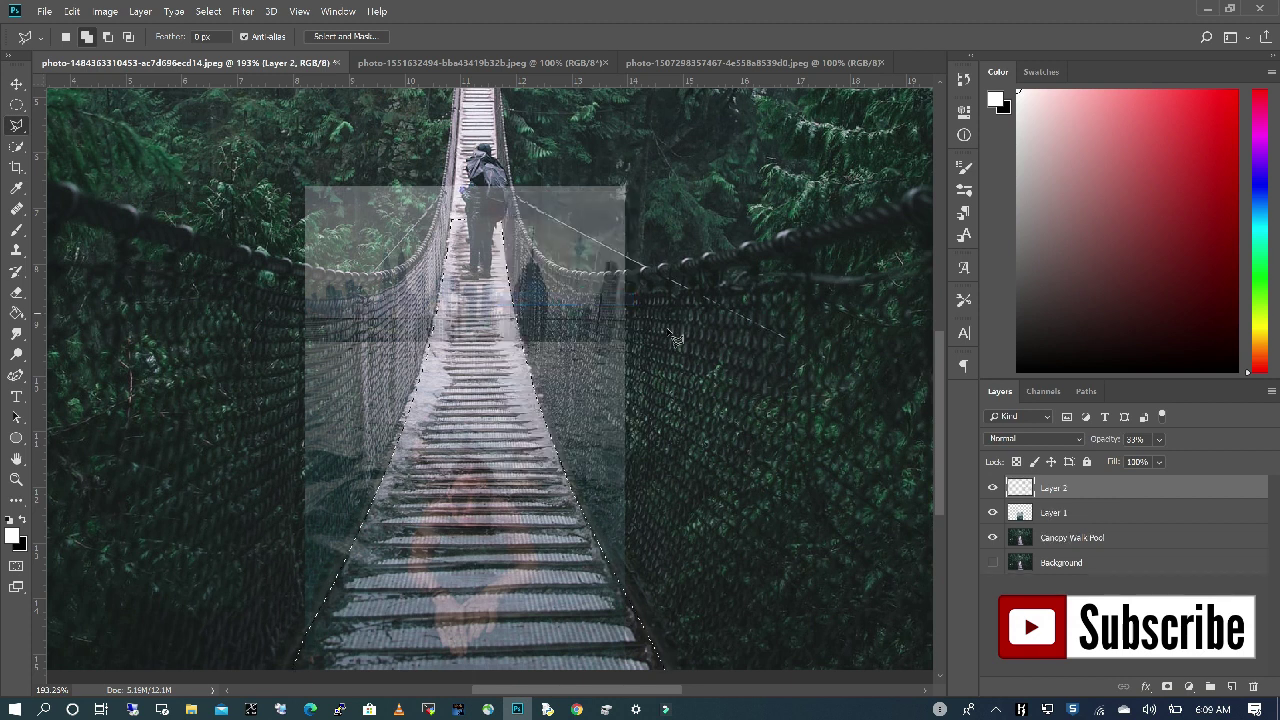
{"action": "left_click", "coordinate": [993, 512]}
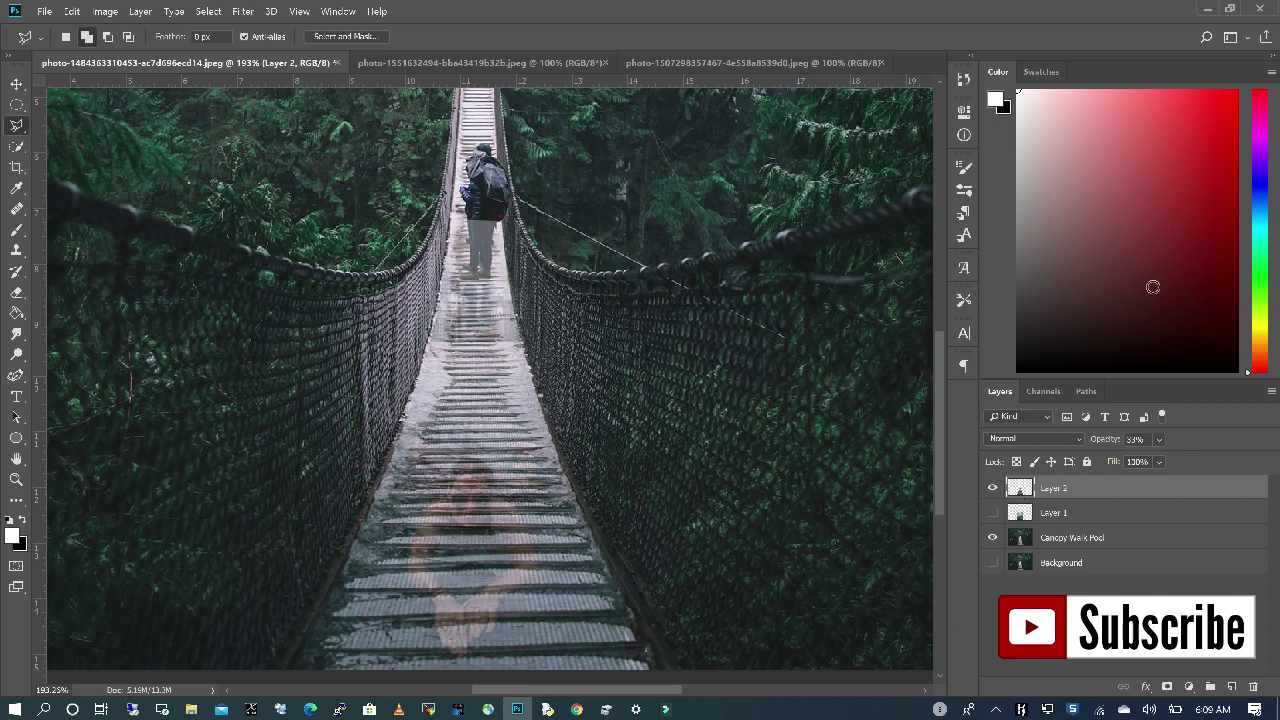
Set the opacity of the walkway-shaped pool layer to 100%.
{"action": "left_click", "coordinate": [1160, 439]}
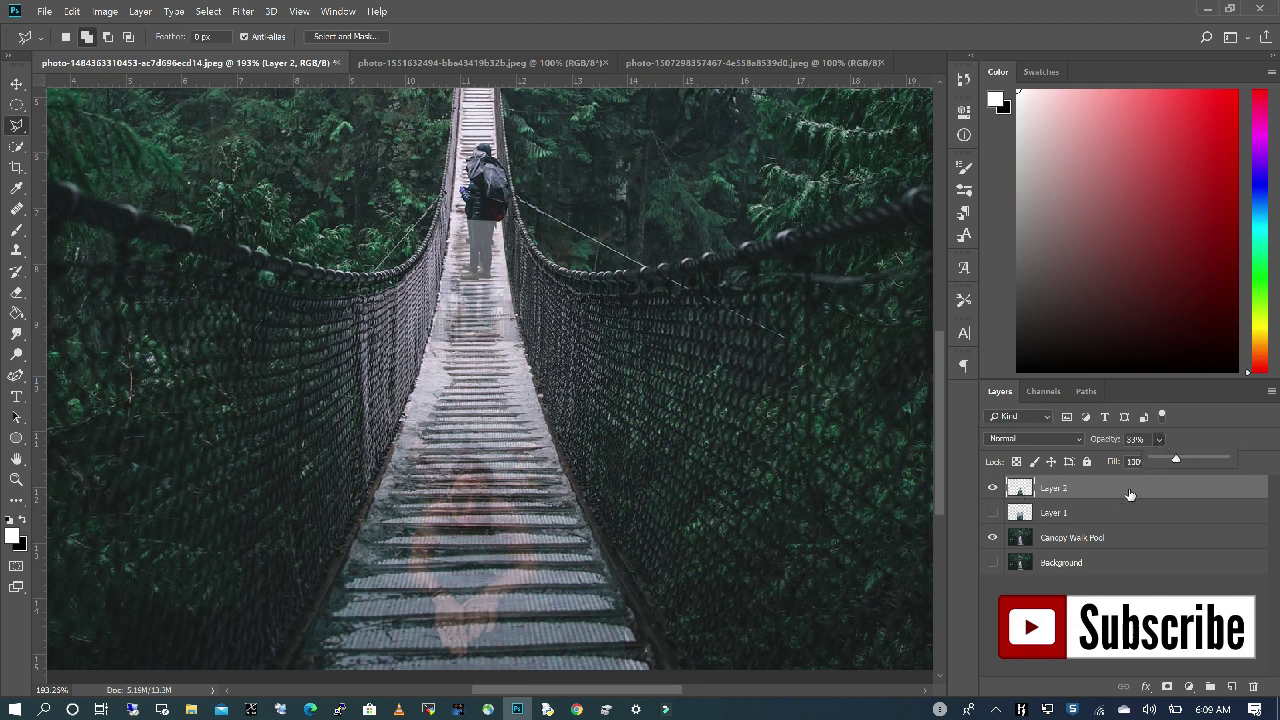
{"action": "left_click_drag", "start_coordinate": [1197, 458], "coordinate": [1236, 465]}
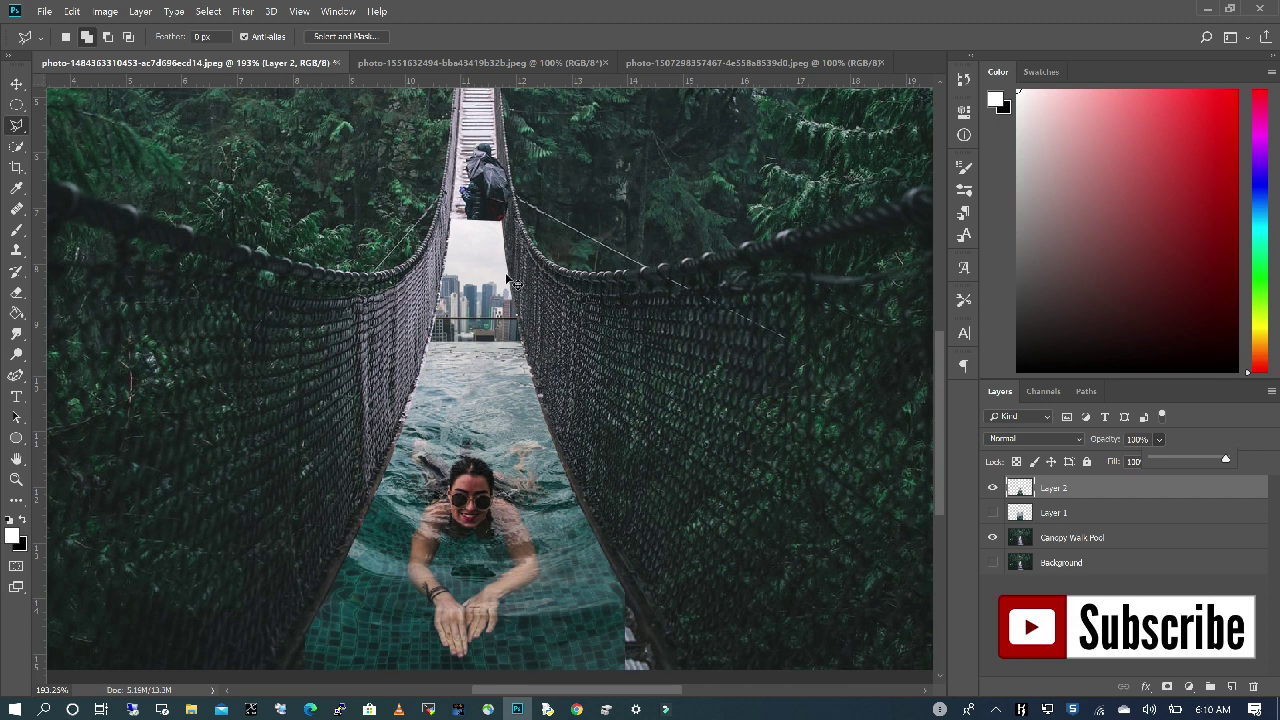
{"action": "scroll", "coordinate": [533, 397], "scroll_direction": "down", "scroll_amount": 3}
{"action": "key", "text": "ctrl+0"}
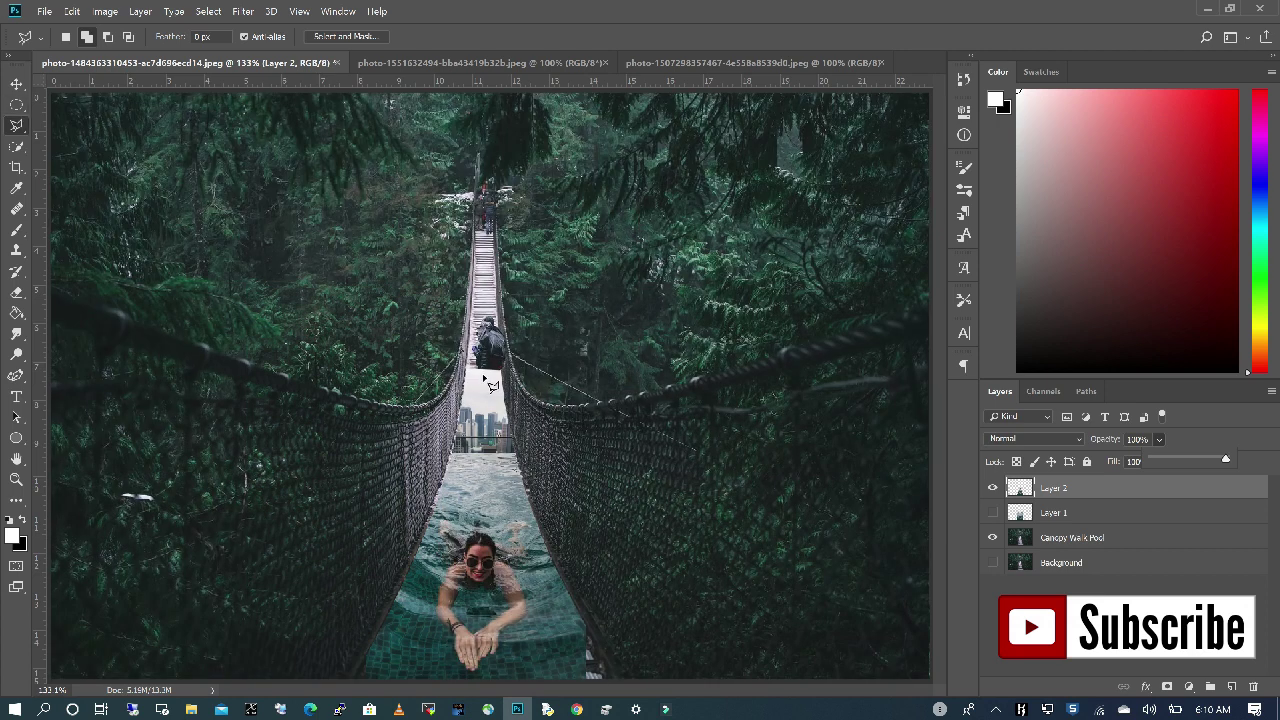
Erase the skyline and far edge of the pool with a soft 193 px Eraser, revealing the hiker and planks behind.
{"action": "left_click", "coordinate": [16, 292]}
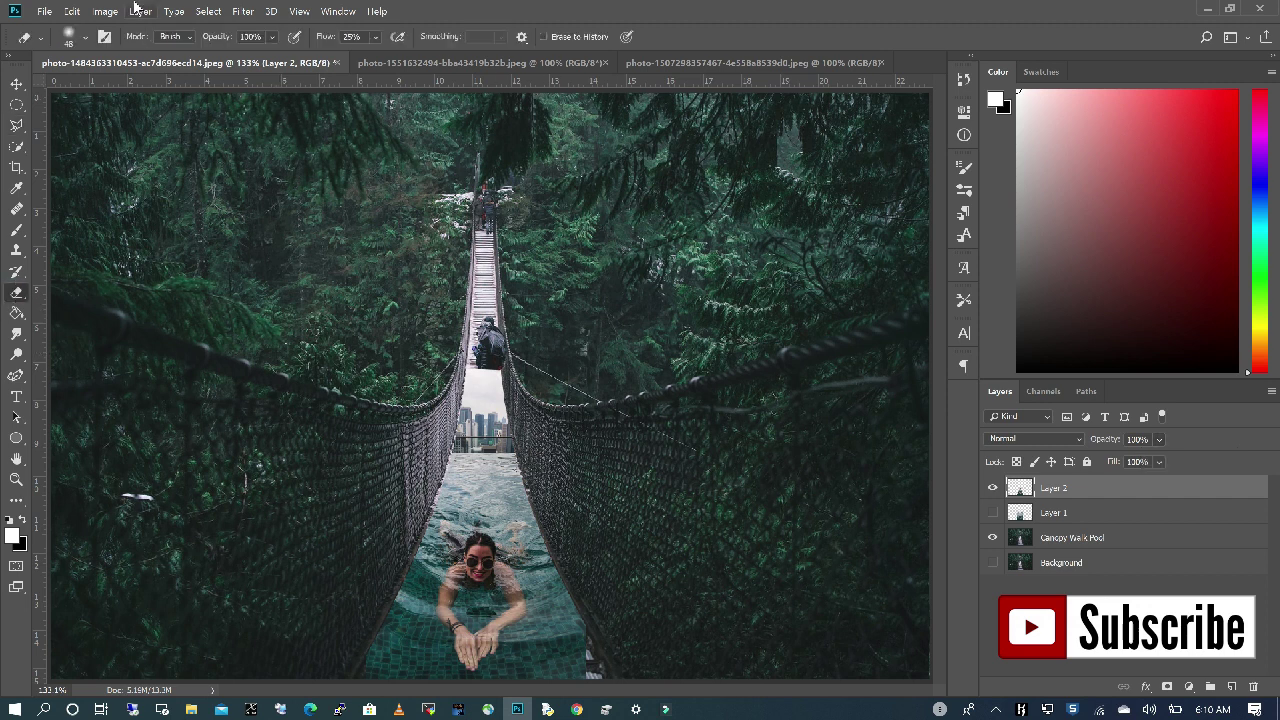
{"action": "left_click", "coordinate": [86, 39]}
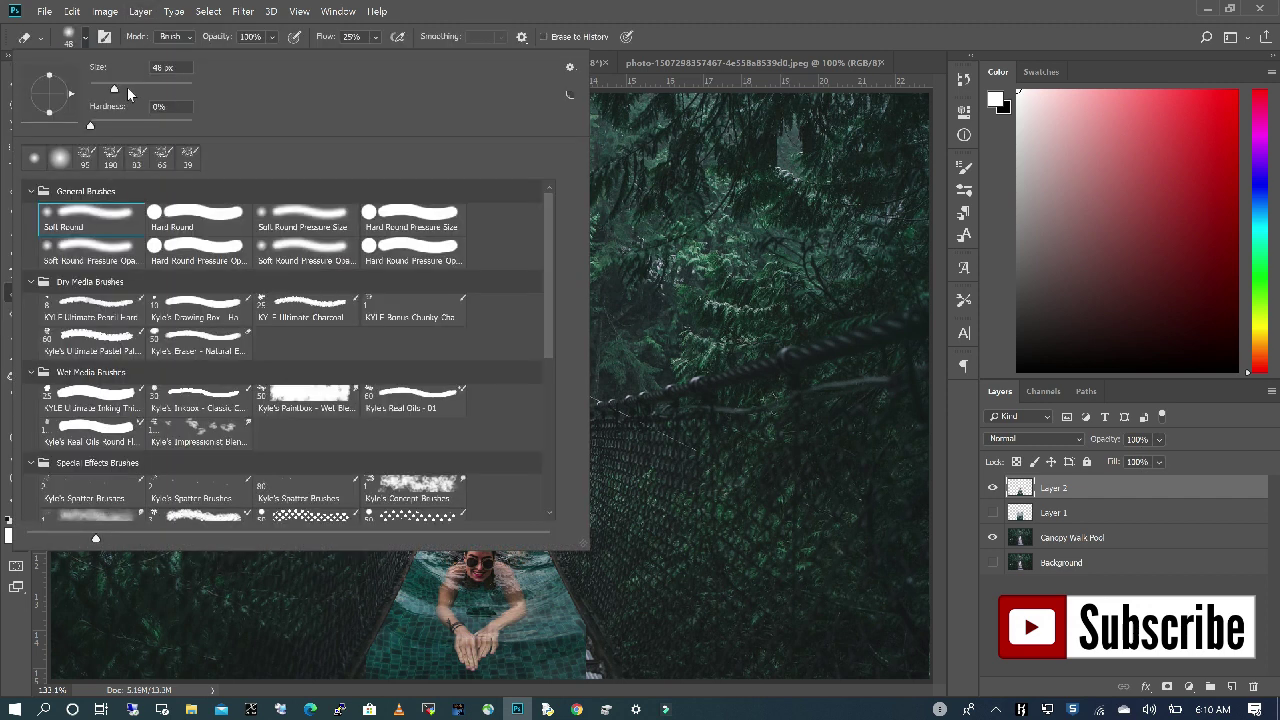
{"action": "left_click_drag", "start_coordinate": [150, 93], "coordinate": [165, 93]}
{"action": "left_click", "coordinate": [907, 36]}
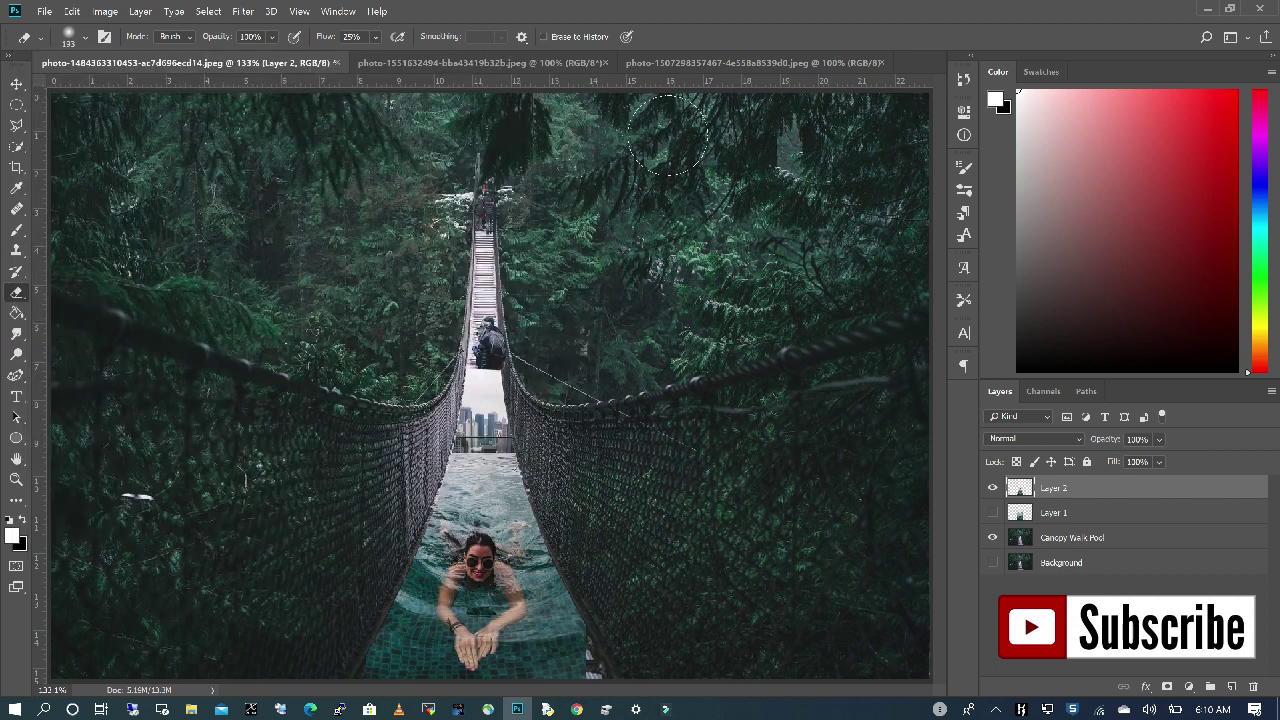
{"action": "mouse_move", "coordinate": [490, 325]}
{"action": "left_mouse_down"}
{"action": "mouse_move", "coordinate": [482, 385]}
{"action": "mouse_move", "coordinate": [465, 395]}
{"action": "mouse_move", "coordinate": [398, 380]}
{"action": "mouse_move", "coordinate": [495, 415]}
{"action": "mouse_move", "coordinate": [440, 430]}
{"action": "mouse_move", "coordinate": [505, 435]}
{"action": "mouse_move", "coordinate": [505, 420]}
{"action": "mouse_move", "coordinate": [450, 413]}
{"action": "left_mouse_up"}
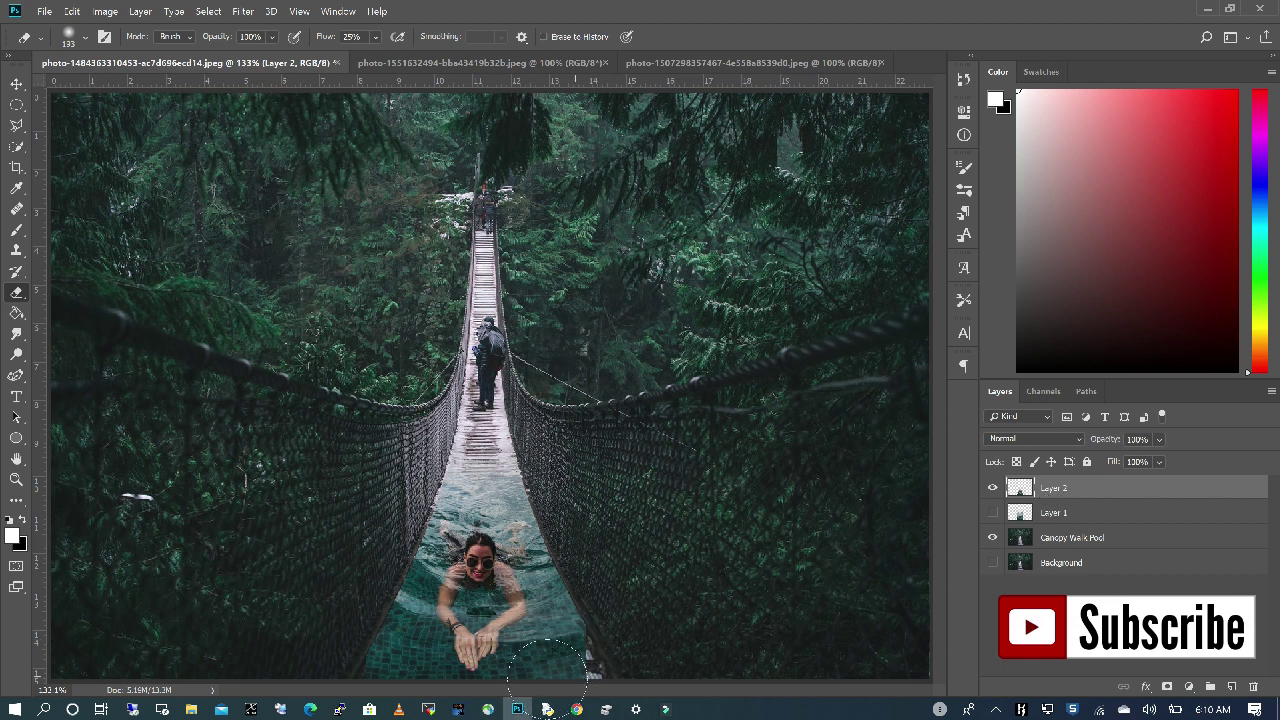
Clone pool tiles with a 59 px Clone Stamp over the exposed planks at the pool's lower-right corner.
{"action": "left_click", "coordinate": [17, 251]}
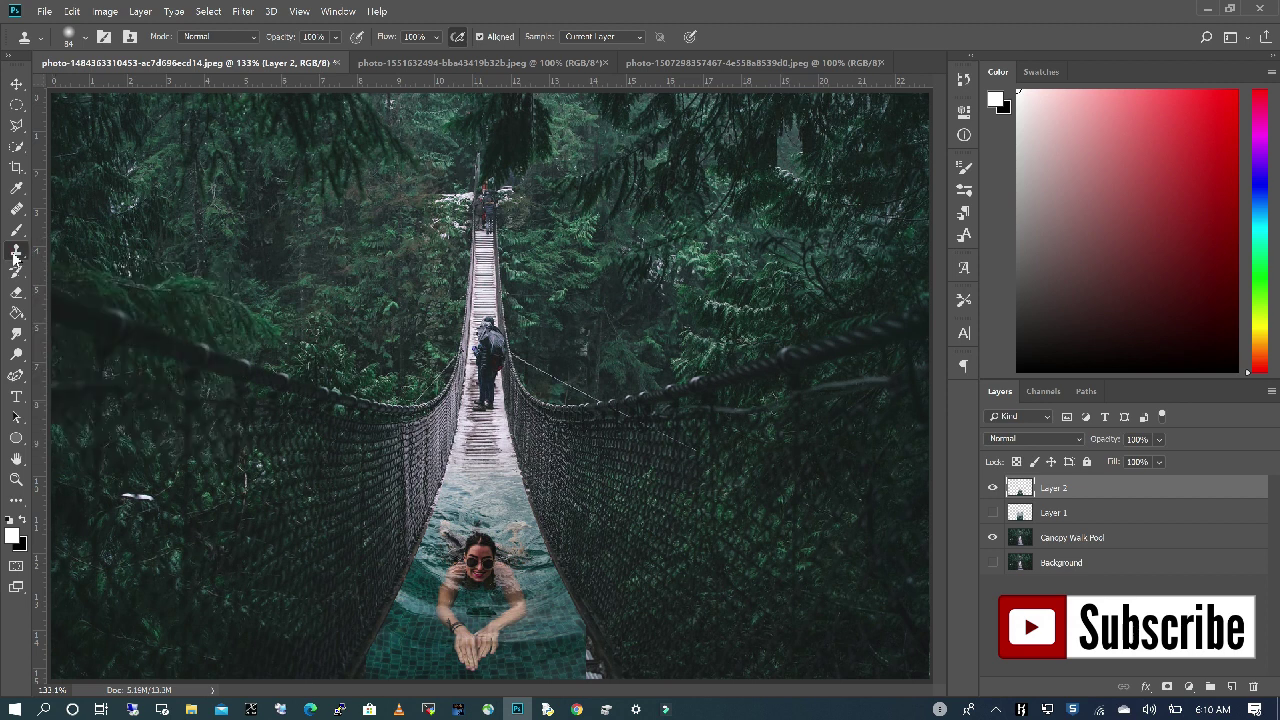
{"action": "right_click", "coordinate": [17, 252]}
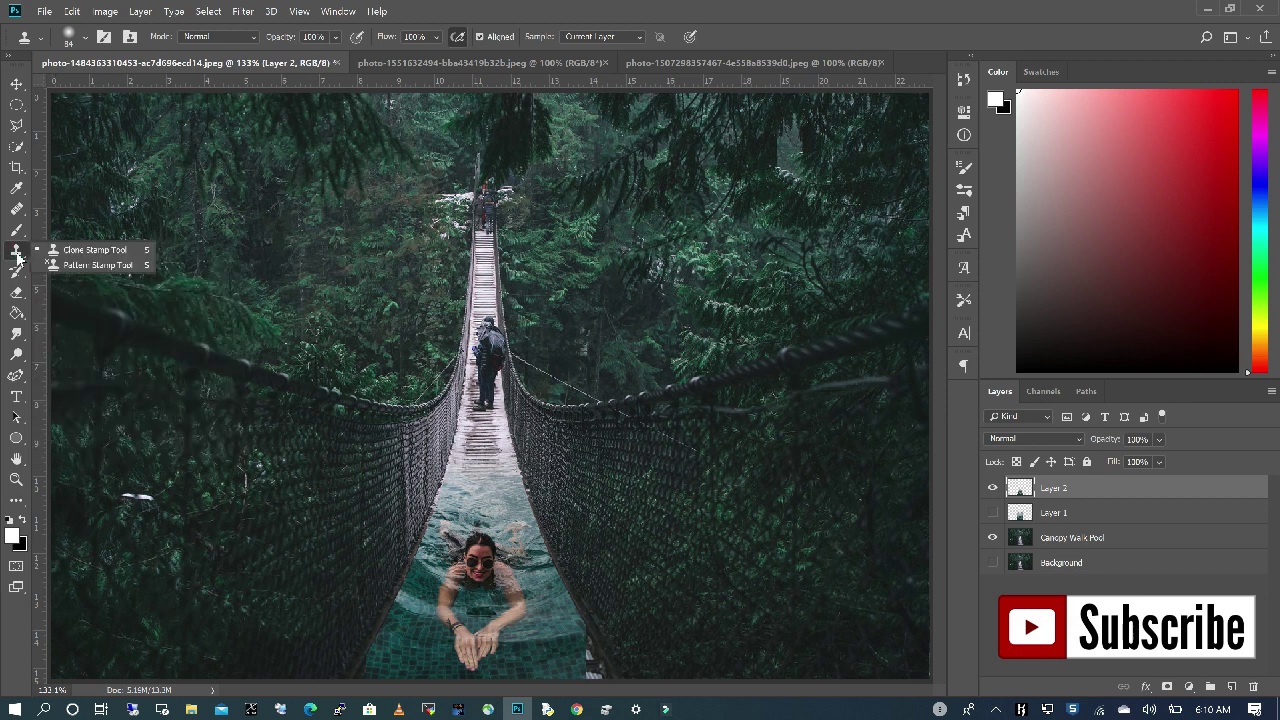
{"action": "left_click", "coordinate": [71, 254]}
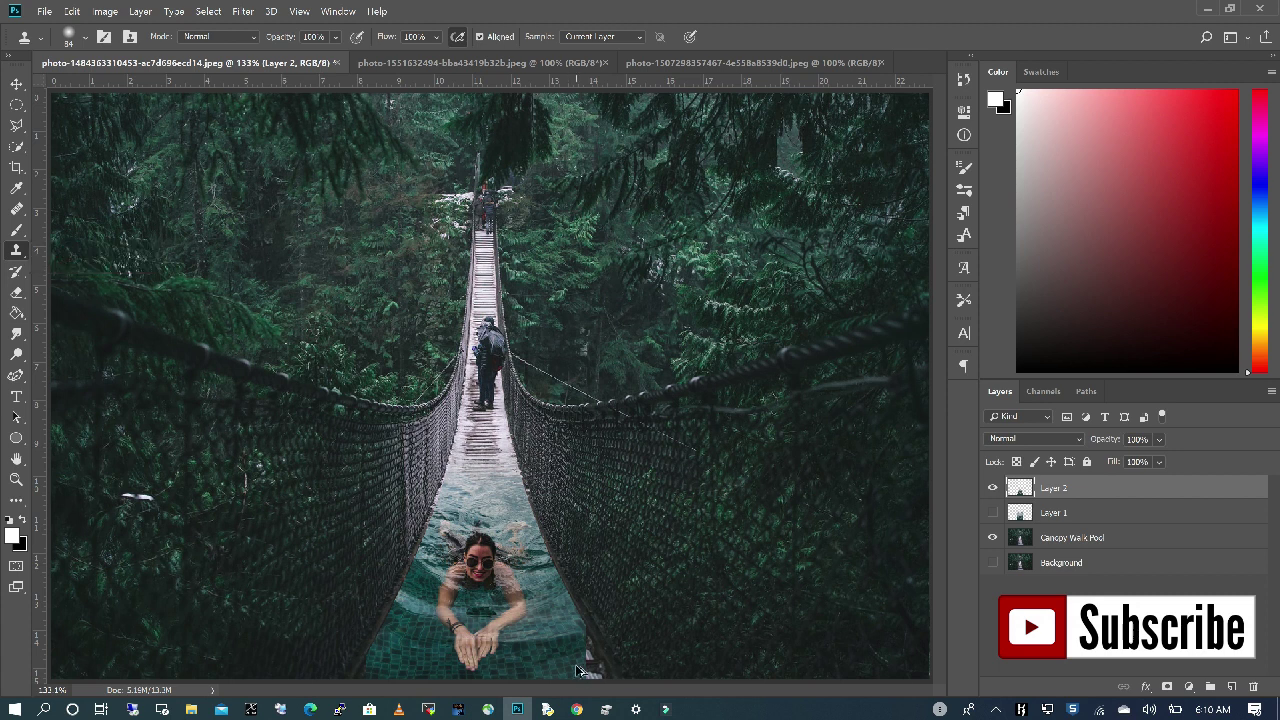
{"action": "scroll", "coordinate": [577, 678], "scroll_direction": "up", "scroll_amount": 5}
{"action": "scroll", "coordinate": [577, 678], "scroll_direction": "up", "scroll_amount": 1}
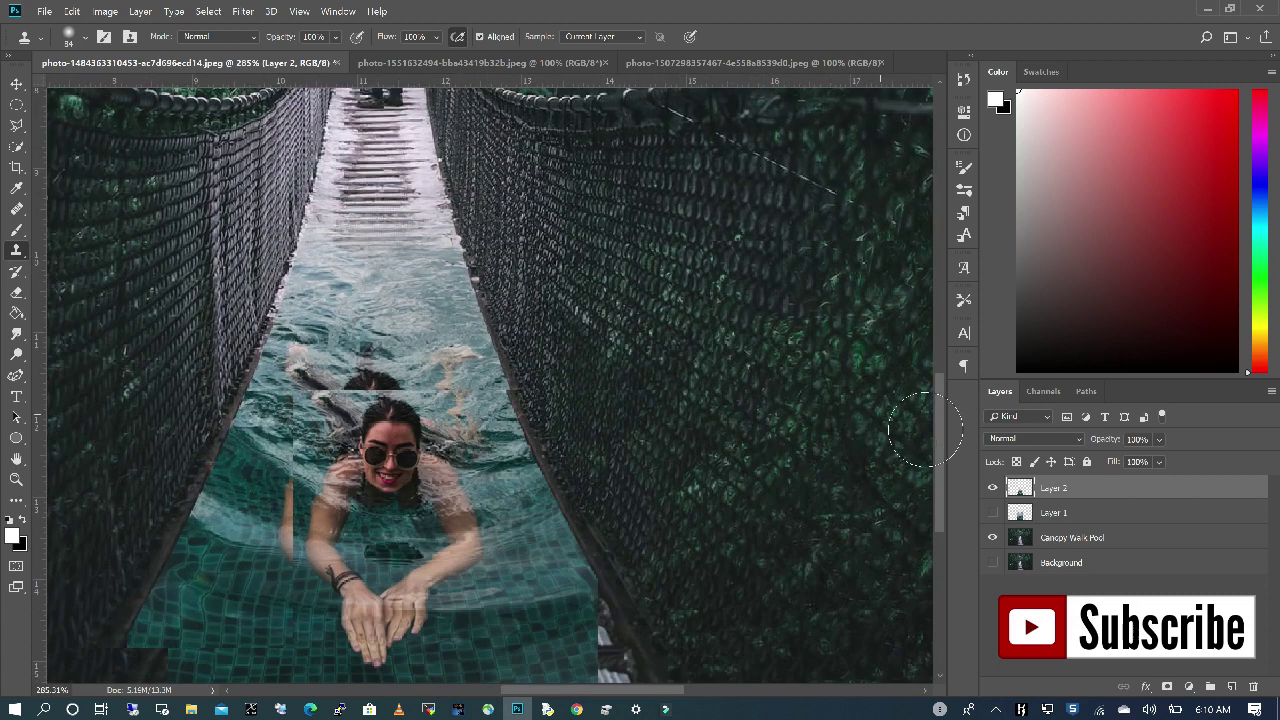
{"action": "left_click_drag", "start_coordinate": [939, 422], "coordinate": [932, 500]}
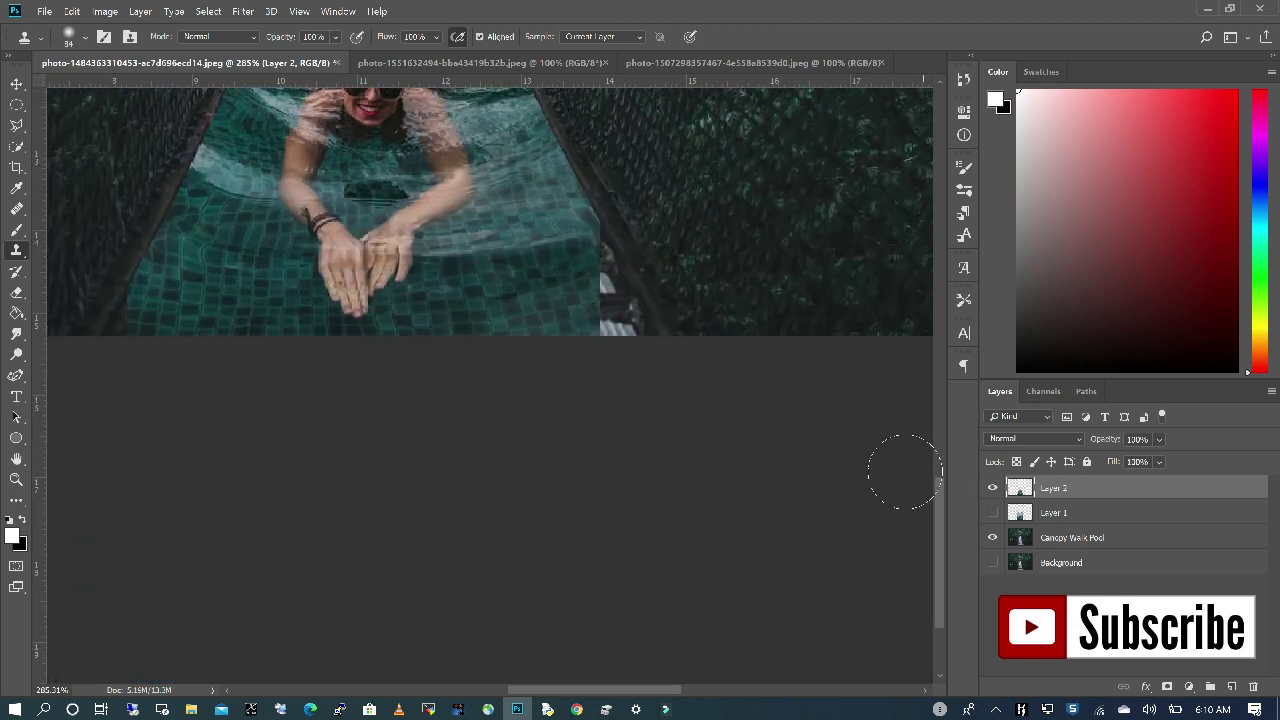
{"action": "left_click", "coordinate": [84, 37]}
{"action": "left_click_drag", "start_coordinate": [134, 88], "coordinate": [120, 92]}
{"action": "left_click", "coordinate": [735, 476]}
{"action": "left_click", "coordinate": [710, 303]}
{"action": "left_click", "coordinate": [571, 297], "text": "alt"}
{"action": "mouse_move", "coordinate": [604, 310]}
{"action": "left_mouse_down"}
{"action": "mouse_move", "coordinate": [618, 325]}
{"action": "mouse_move", "coordinate": [658, 322]}
{"action": "left_mouse_up"}
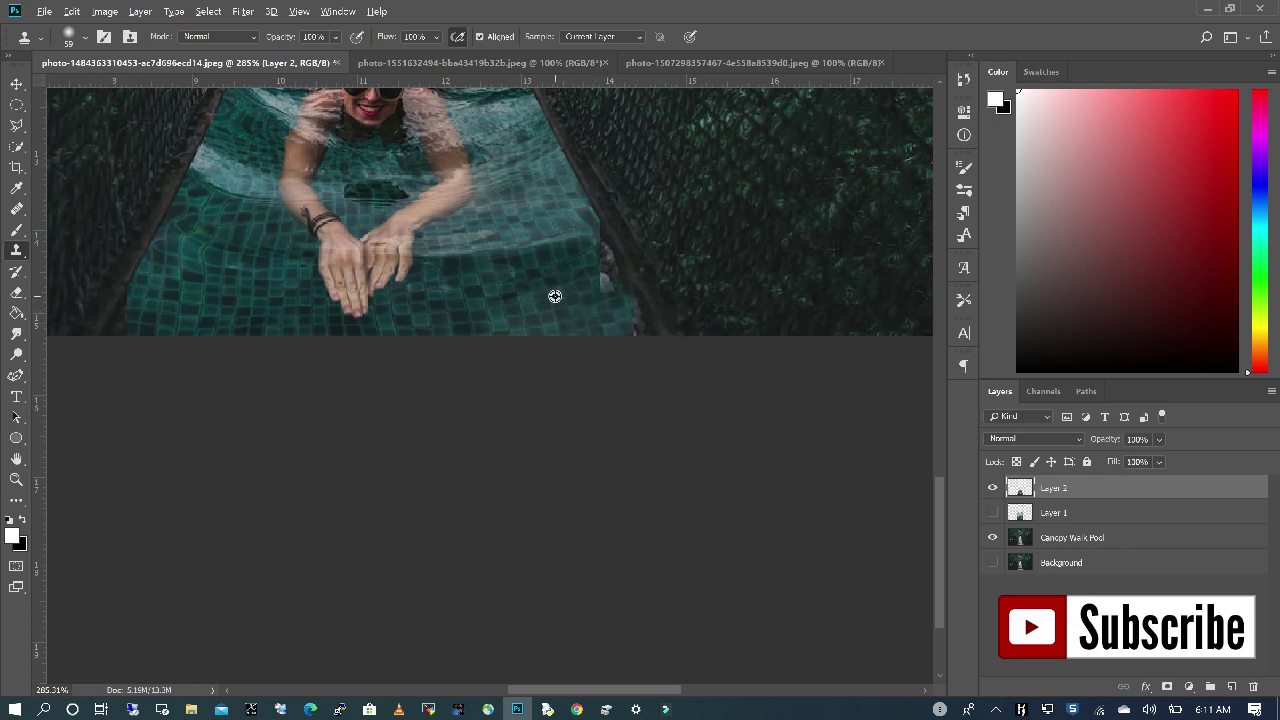
{"action": "mouse_move", "coordinate": [593, 253]}
{"action": "left_mouse_down"}
{"action": "mouse_move", "coordinate": [608, 240]}
{"action": "mouse_move", "coordinate": [646, 331]}
{"action": "left_mouse_up"}
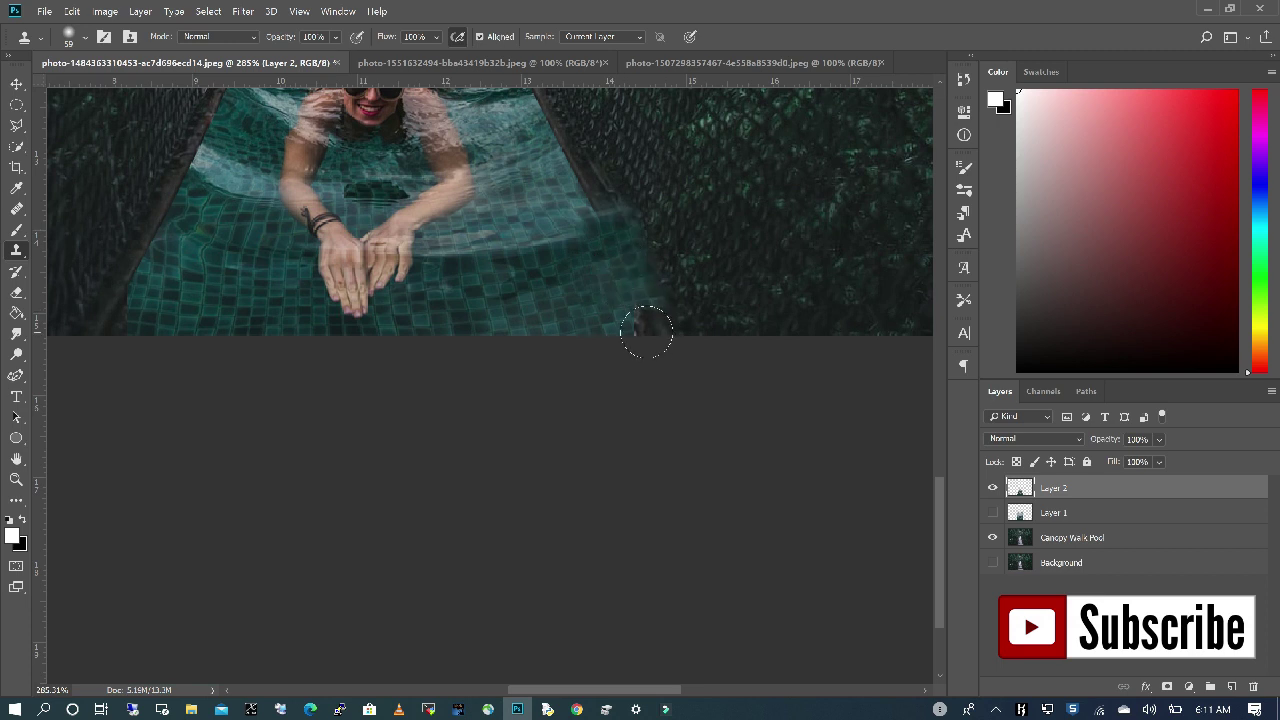
Clone pool tiles with the 59 px Clone Stamp over the exposed planks and edges at the pool's lower-right and lower-left corners.
{"action": "left_click_drag", "start_coordinate": [604, 302], "coordinate": [713, 358]}
{"action": "left_click_drag", "start_coordinate": [629, 272], "coordinate": [654, 316]}
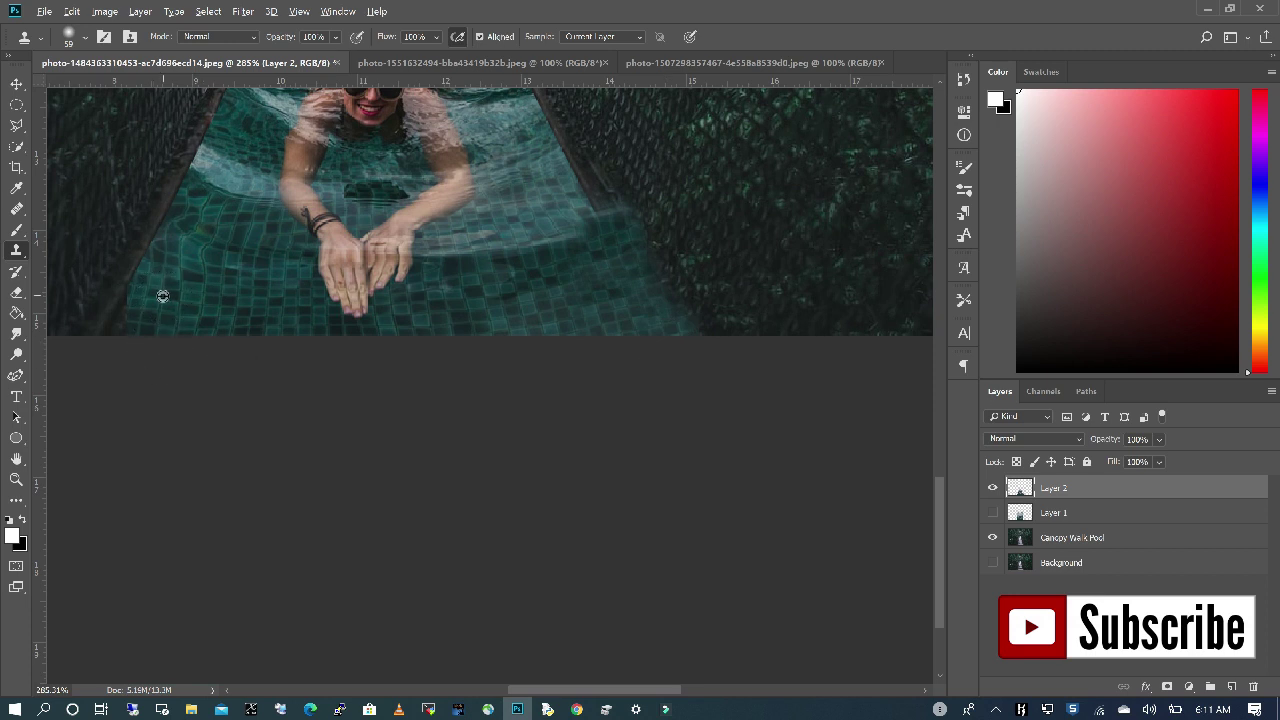
{"action": "mouse_move", "coordinate": [157, 289]}
{"action": "left_mouse_down"}
{"action": "mouse_move", "coordinate": [125, 291]}
{"action": "mouse_move", "coordinate": [90, 354]}
{"action": "left_mouse_up"}
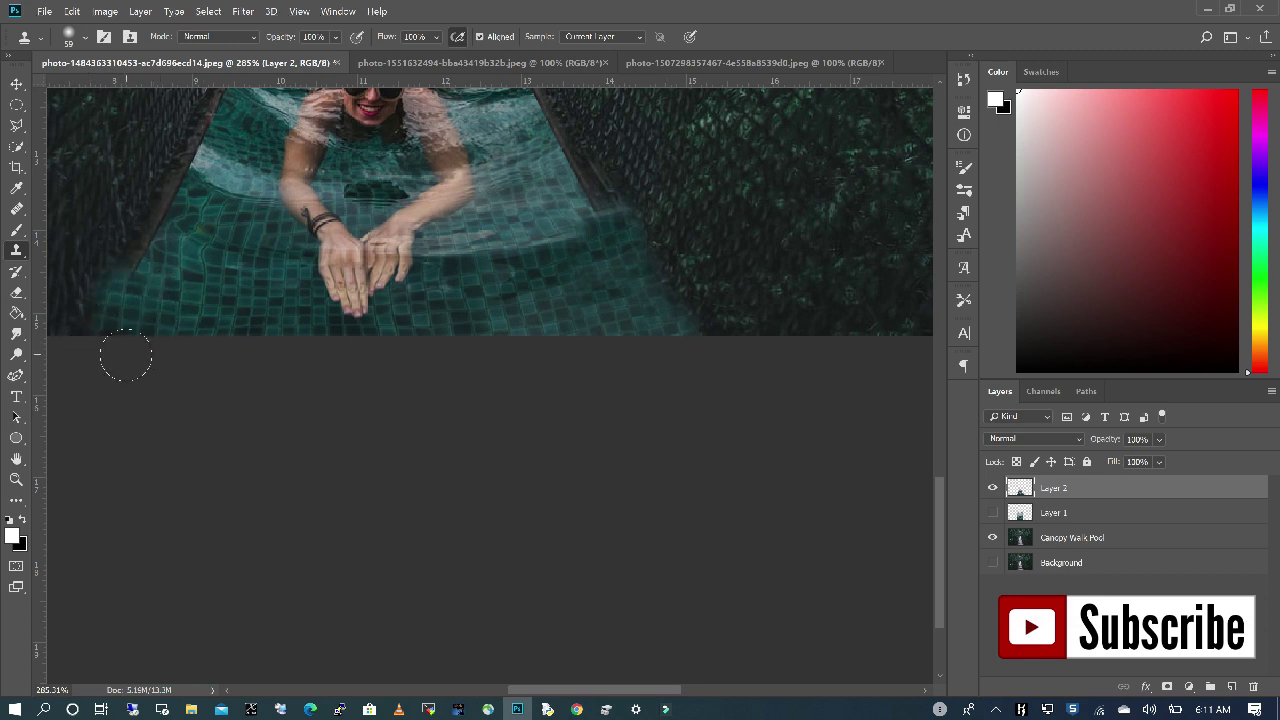
{"action": "left_click", "coordinate": [196, 294], "text": "alt"}
{"action": "mouse_move", "coordinate": [117, 330]}
{"action": "left_mouse_down"}
{"action": "mouse_move", "coordinate": [103, 331]}
{"action": "mouse_move", "coordinate": [99, 365]}
{"action": "left_mouse_up"}
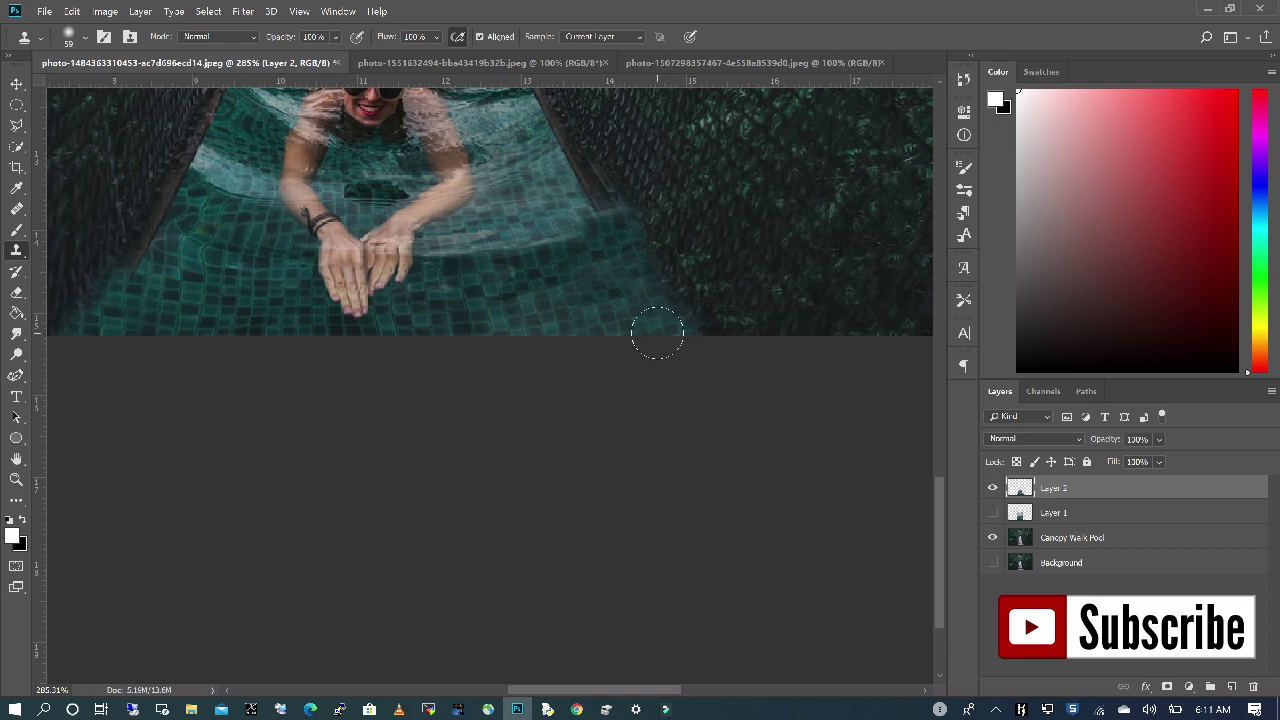
Lower the pool layer's opacity to 37%, outline the area beyond the walkway's right edge with the Polygonal Lasso and delete the spilled tiles.
{"action": "left_click", "coordinate": [1160, 440]}
{"action": "left_click_drag", "start_coordinate": [1200, 458], "coordinate": [1175, 465]}
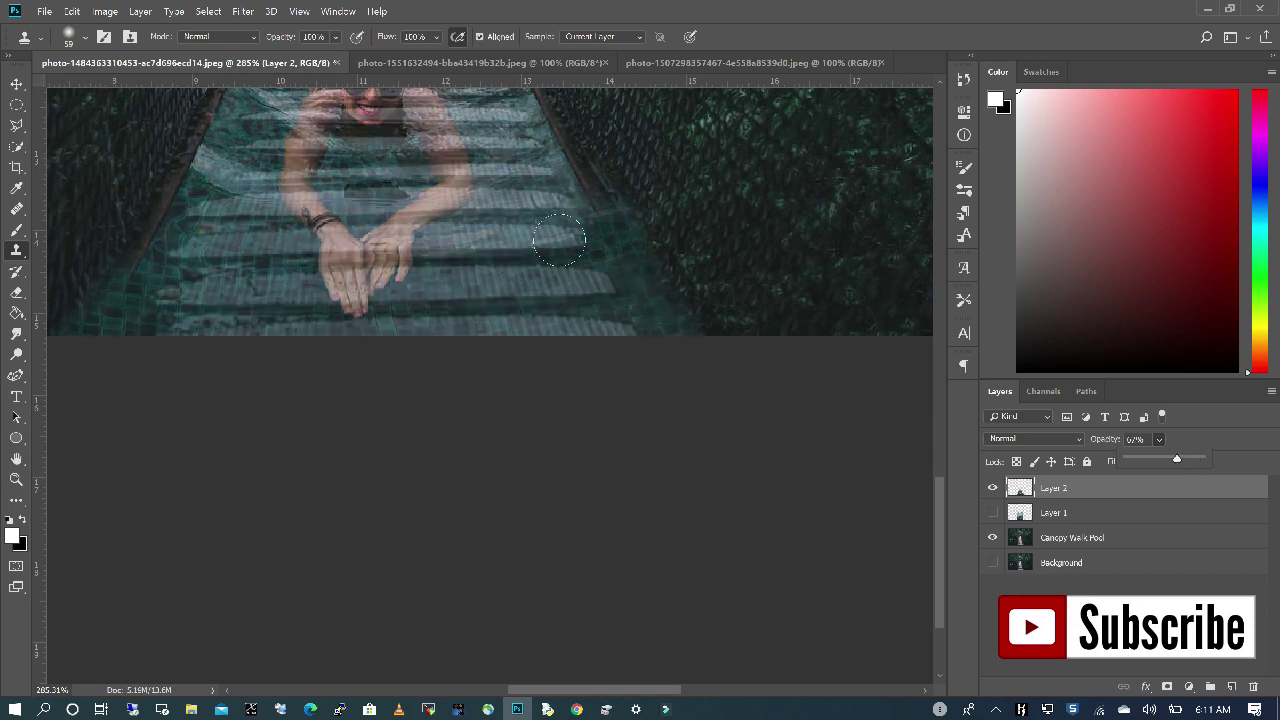
{"action": "key", "text": "l"}
{"action": "left_click", "coordinate": [585, 190]}
{"action": "left_click", "coordinate": [763, 177]}
{"action": "left_click", "coordinate": [588, 188]}
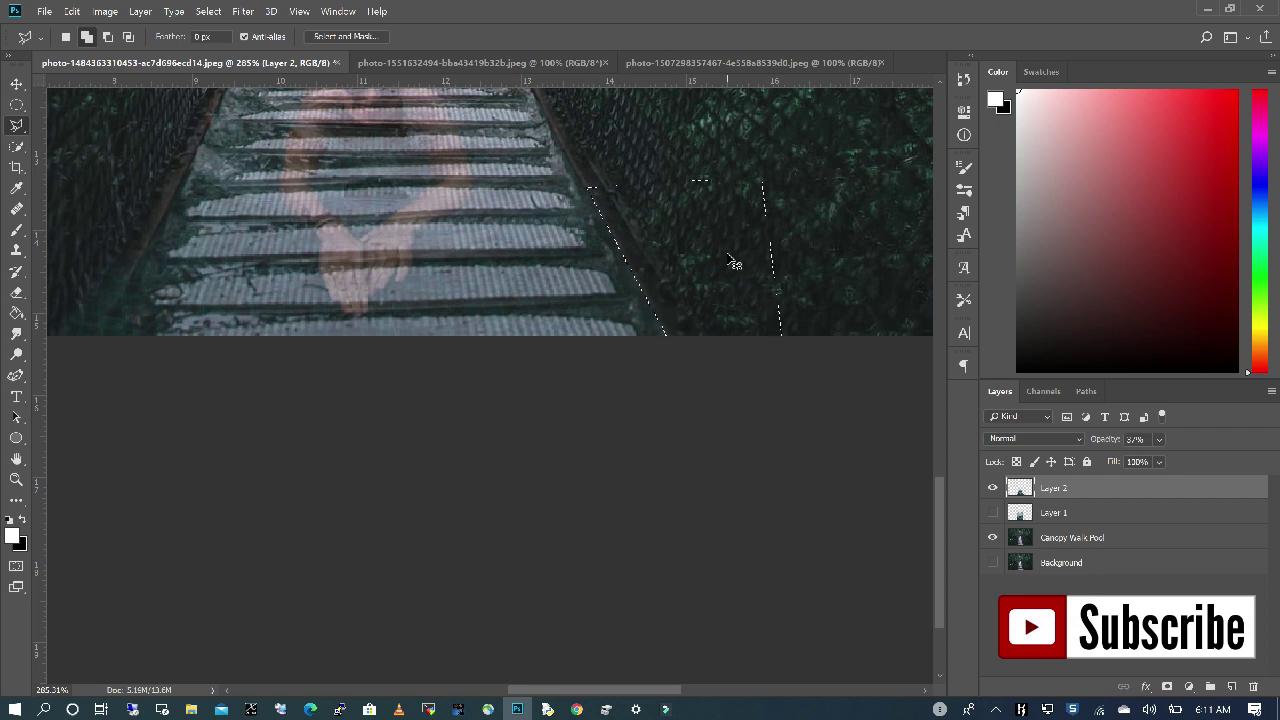
Outline the area beyond the walkway's left edge with the Polygonal Lasso, delete the spilled pool tiles and deselect.
{"action": "left_click", "coordinate": [174, 191]}
{"action": "left_click", "coordinate": [78, 371]}
{"action": "left_click", "coordinate": [61, 357]}
{"action": "left_click", "coordinate": [175, 156]}
{"action": "left_click", "coordinate": [210, 190]}
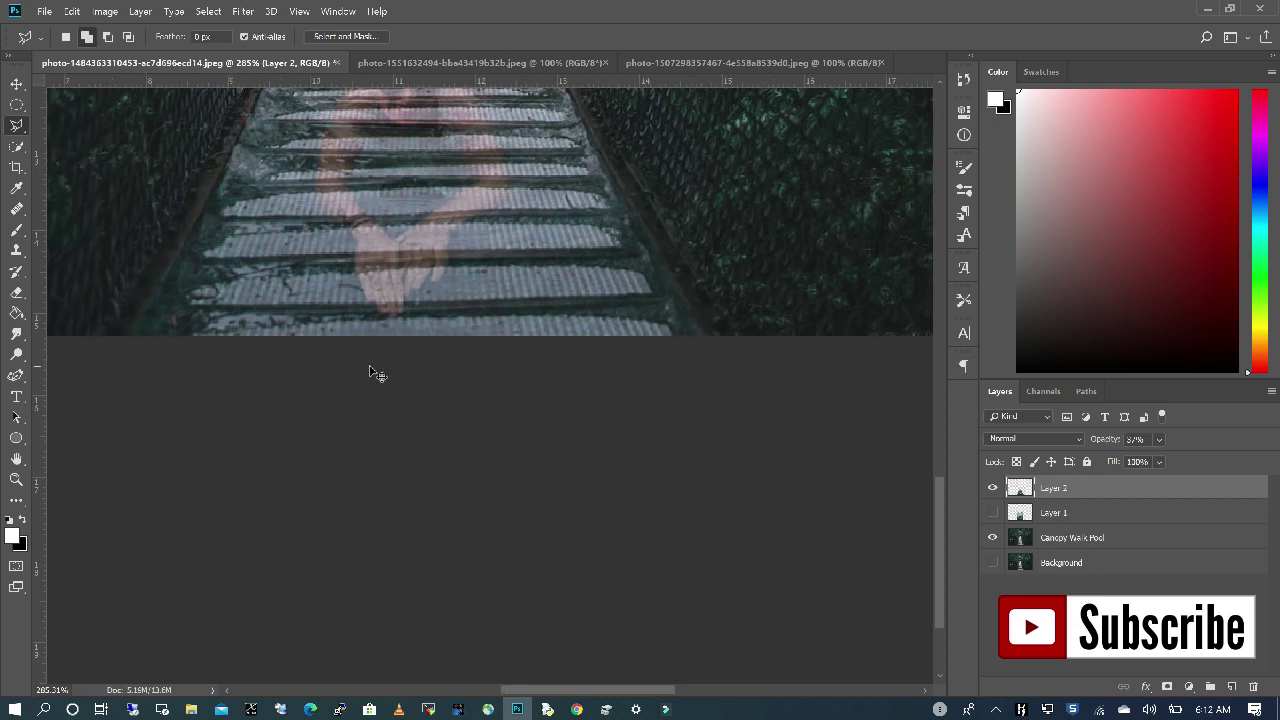
Restore the walkway-shaped pool layer's opacity to 100%.
{"action": "scroll", "coordinate": [369, 372], "scroll_direction": "down", "scroll_amount": 2}
{"action": "key", "text": "ctrl+0"}
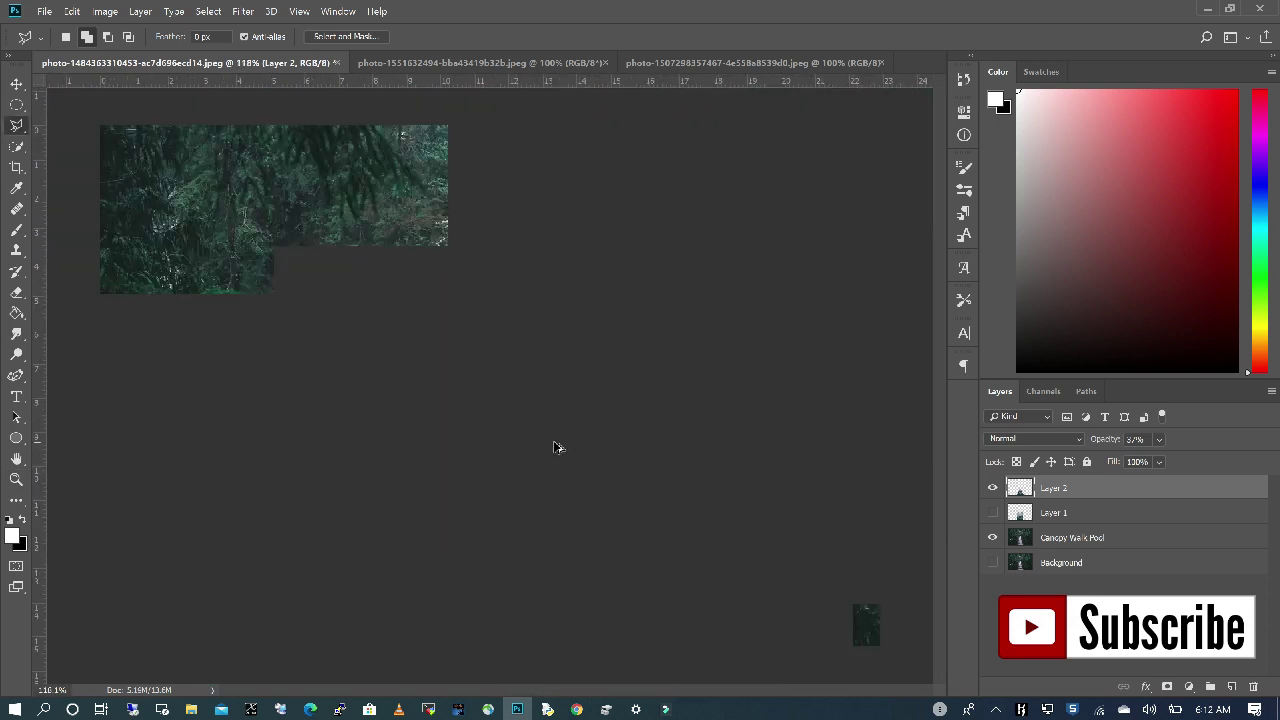
{"action": "left_click", "coordinate": [1159, 461]}
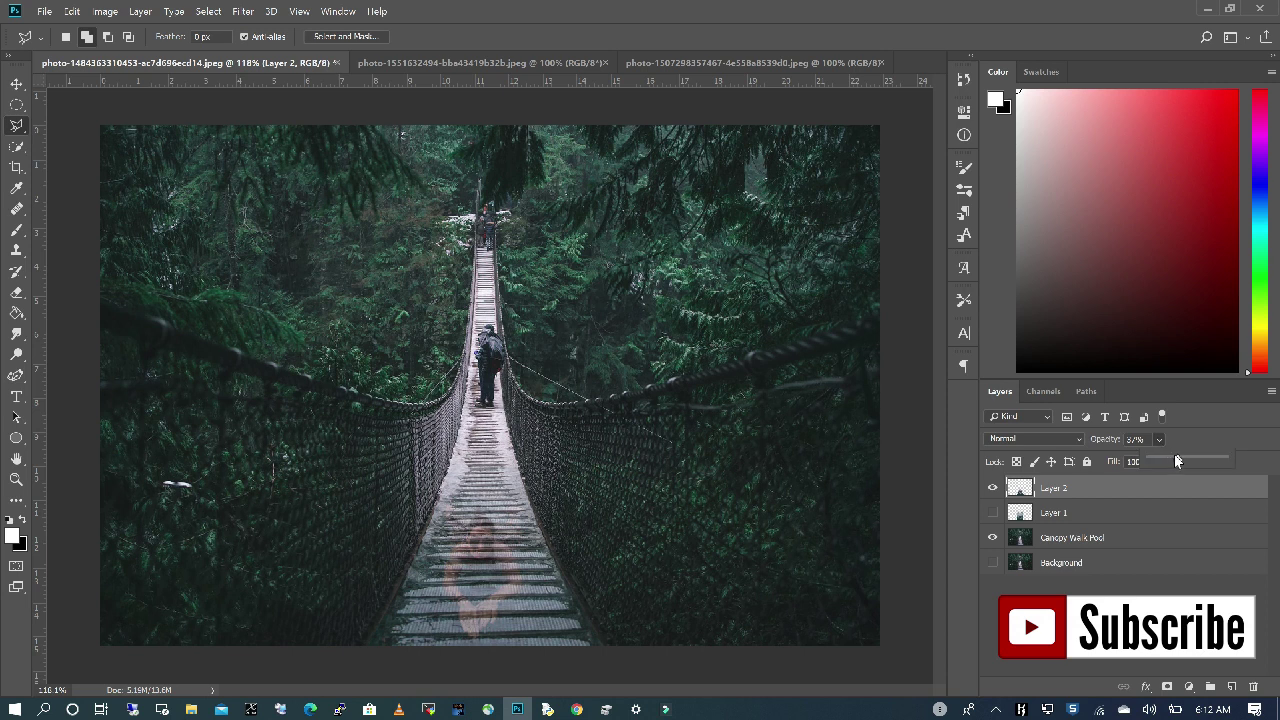
{"action": "left_click_drag", "start_coordinate": [1, 488], "coordinate": [964, 497]}
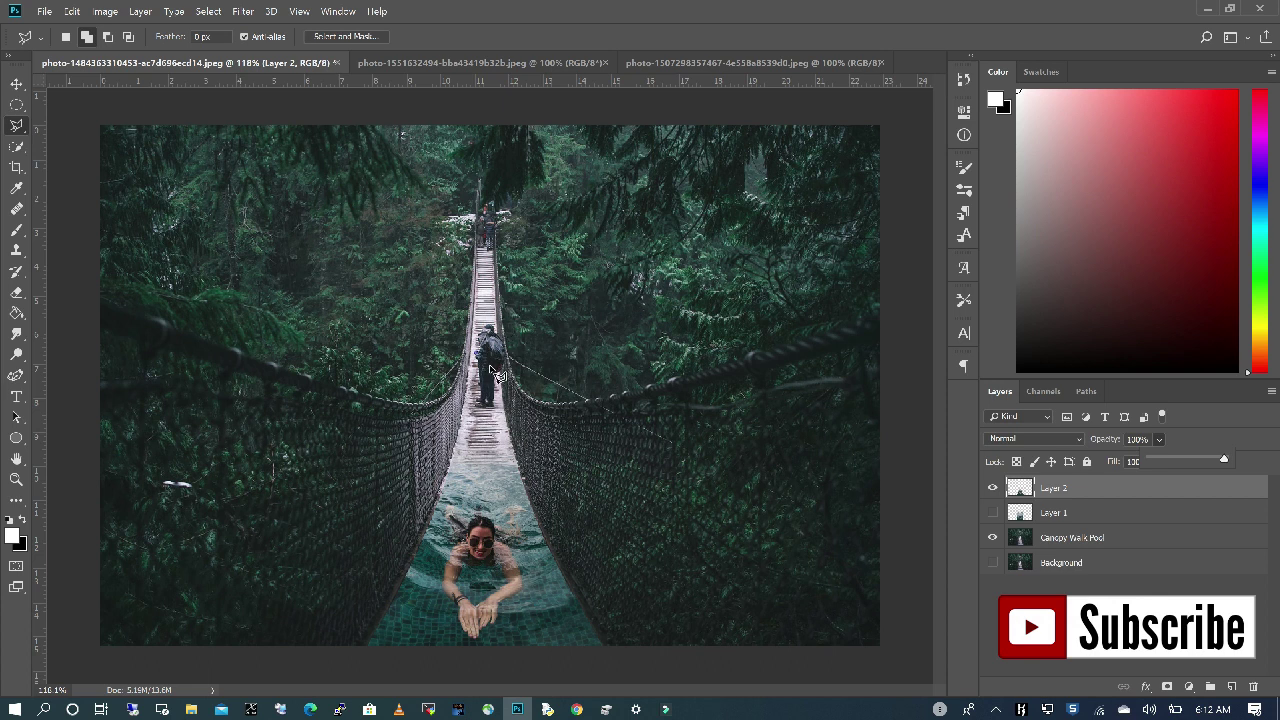
Bring the lake and skyline photo into the bridge document as a new layer and place it over the upper part of the image.
{"action": "left_click", "coordinate": [511, 63]}
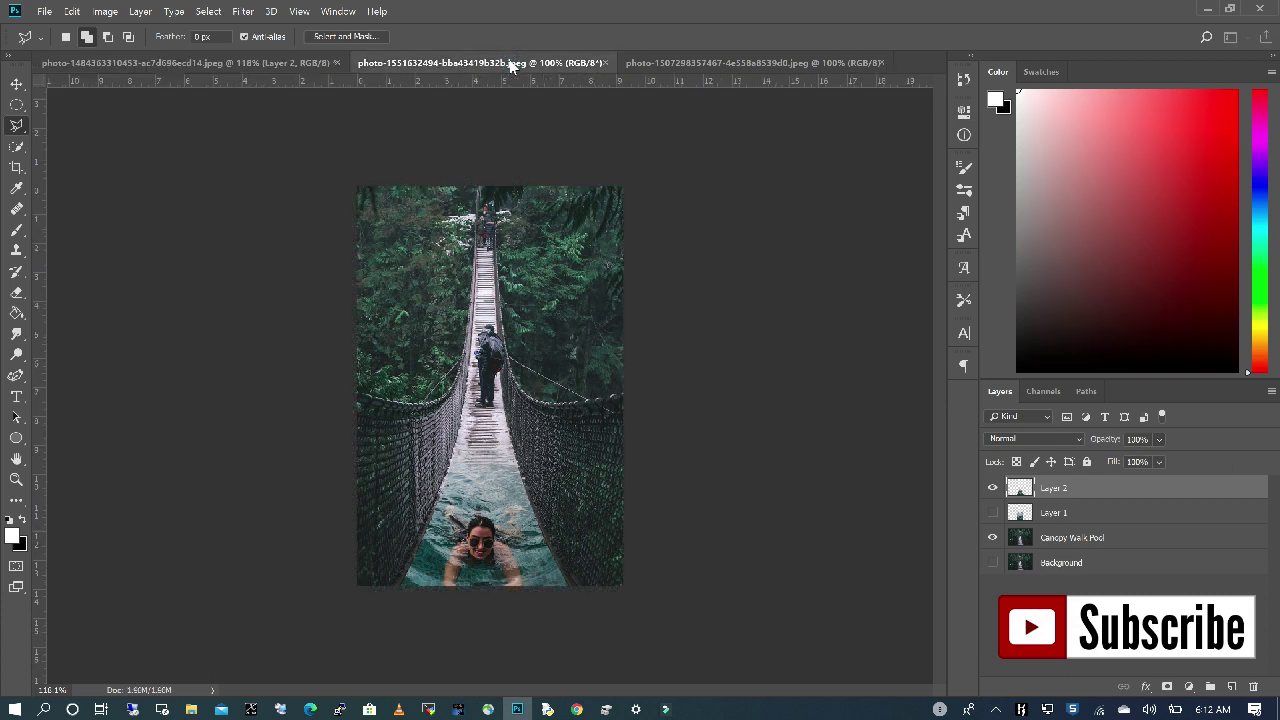
{"action": "left_click", "coordinate": [650, 60]}
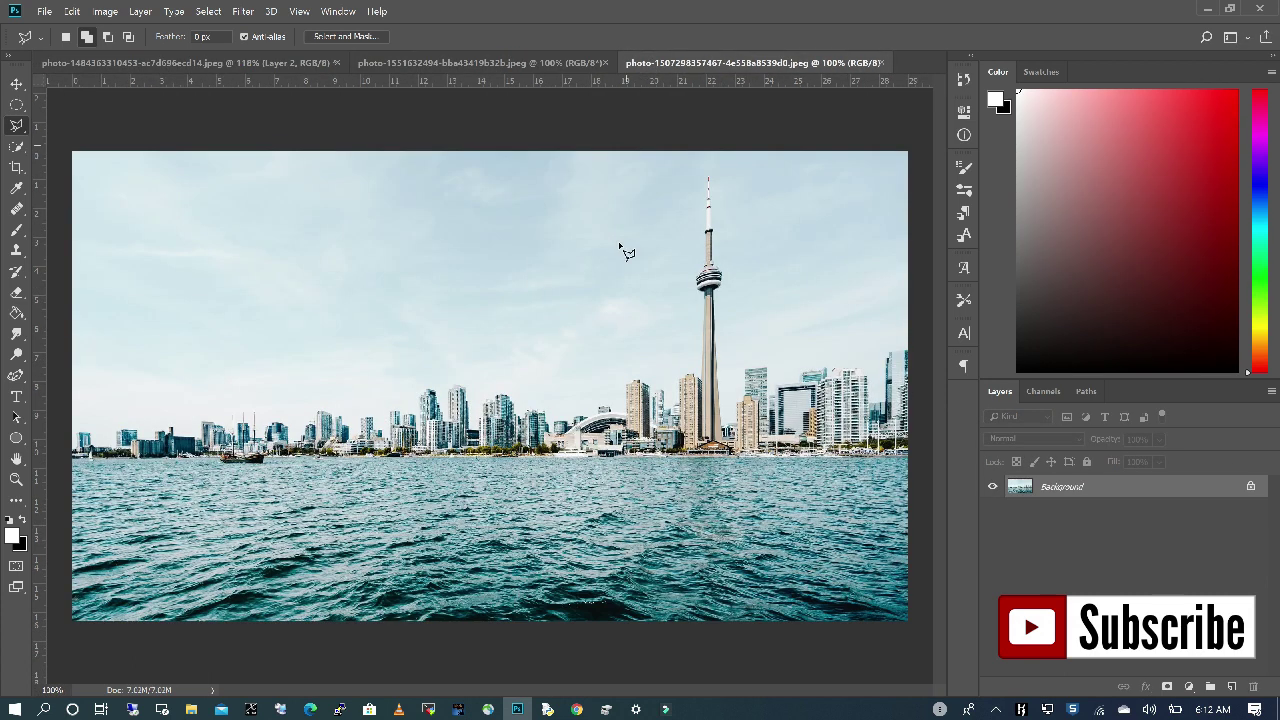
{"action": "left_click", "coordinate": [16, 83]}
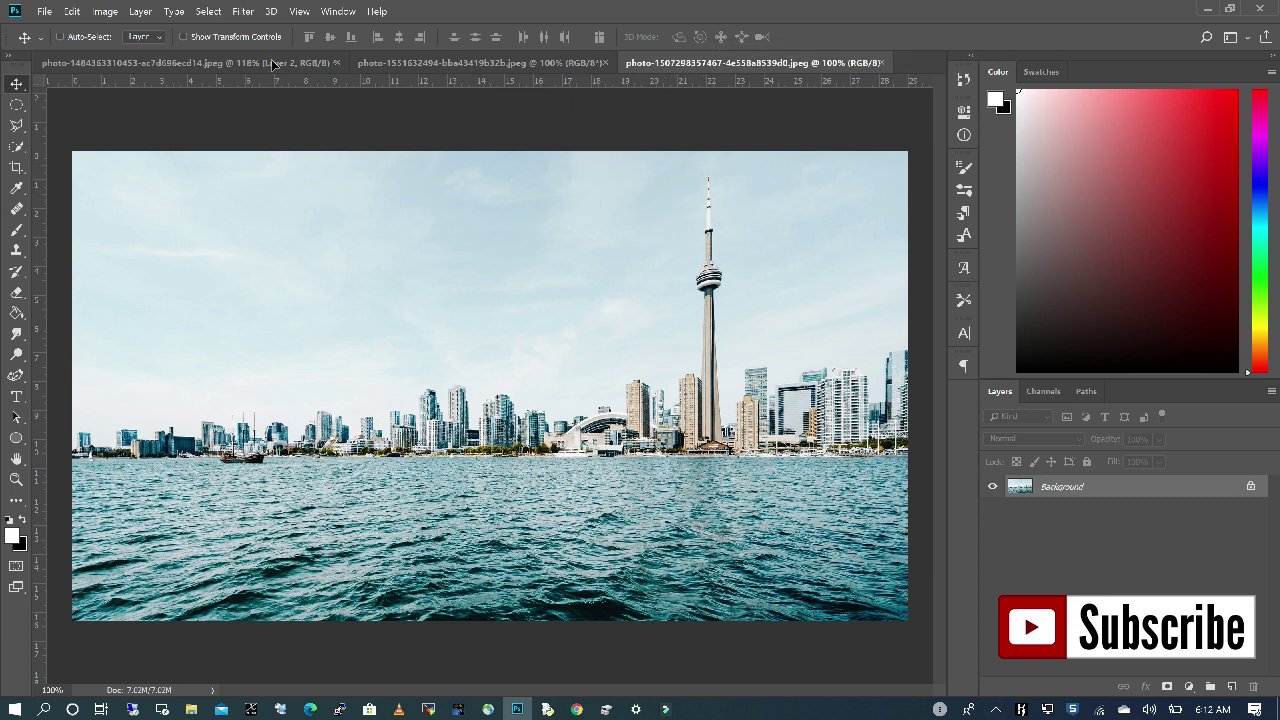
{"action": "left_click_drag", "start_coordinate": [241, 64], "coordinate": [487, 368]}
{"action": "left_click_drag", "start_coordinate": [490, 535], "coordinate": [489, 450]}
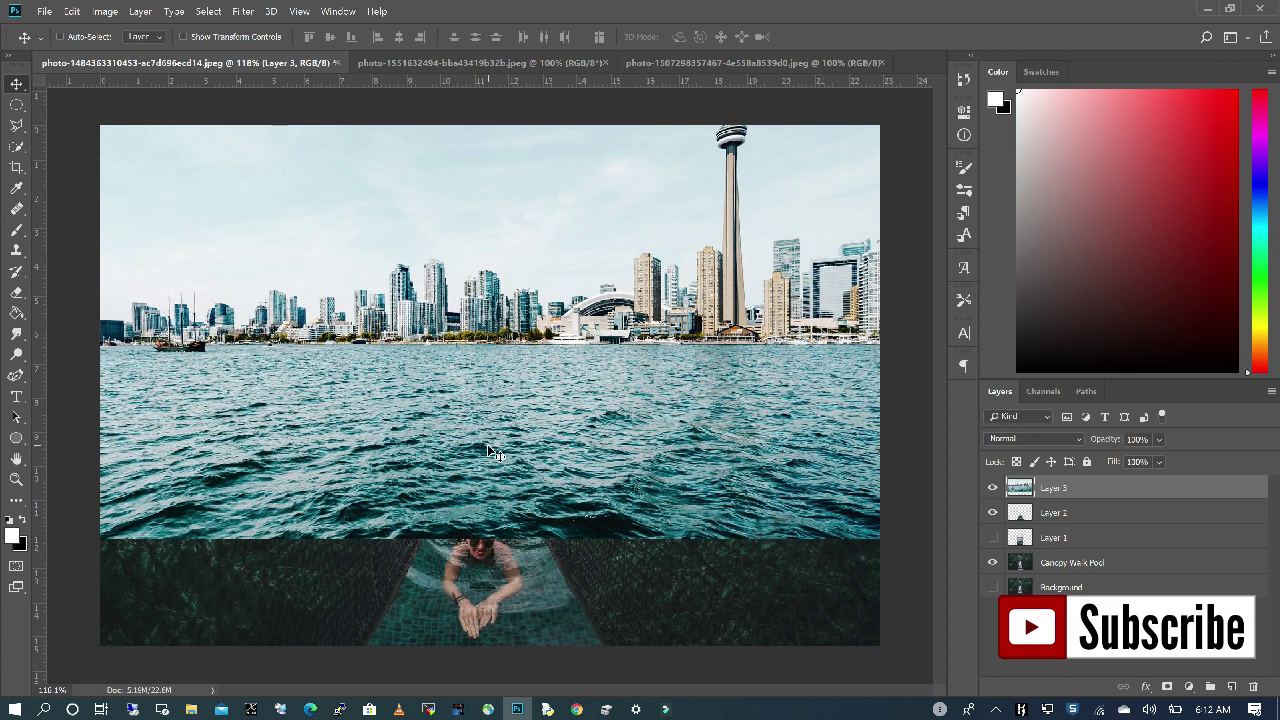
Reduce the lake photo layer's opacity to 43% and move it up until its shoreline lies just above the hiker's head.
{"action": "left_click", "coordinate": [1160, 440]}
{"action": "left_click_drag", "start_coordinate": [1196, 457], "coordinate": [1159, 458]}
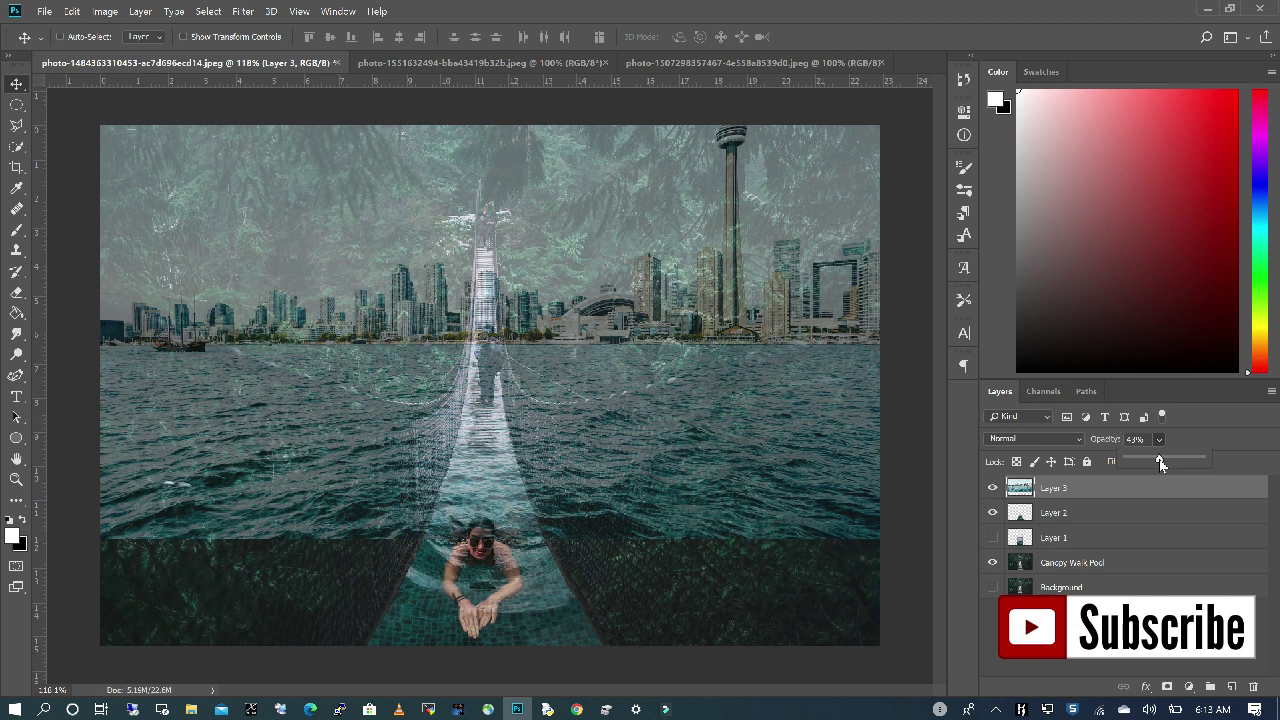
{"action": "left_click_drag", "start_coordinate": [499, 396], "coordinate": [501, 378]}
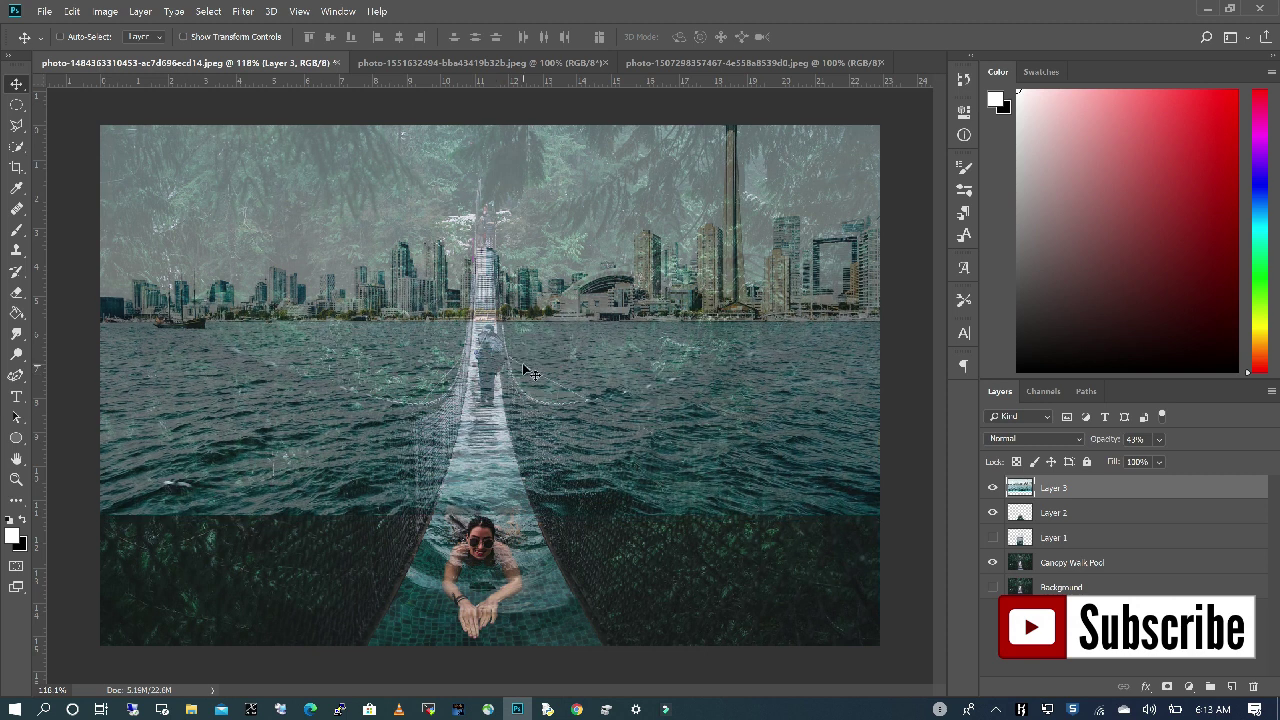
Outline the walkway from the shoreline down to the swimmer with the Polygonal Lasso and copy that water to a new layer.
{"action": "scroll", "coordinate": [501, 346], "scroll_direction": "up", "scroll_amount": 3}
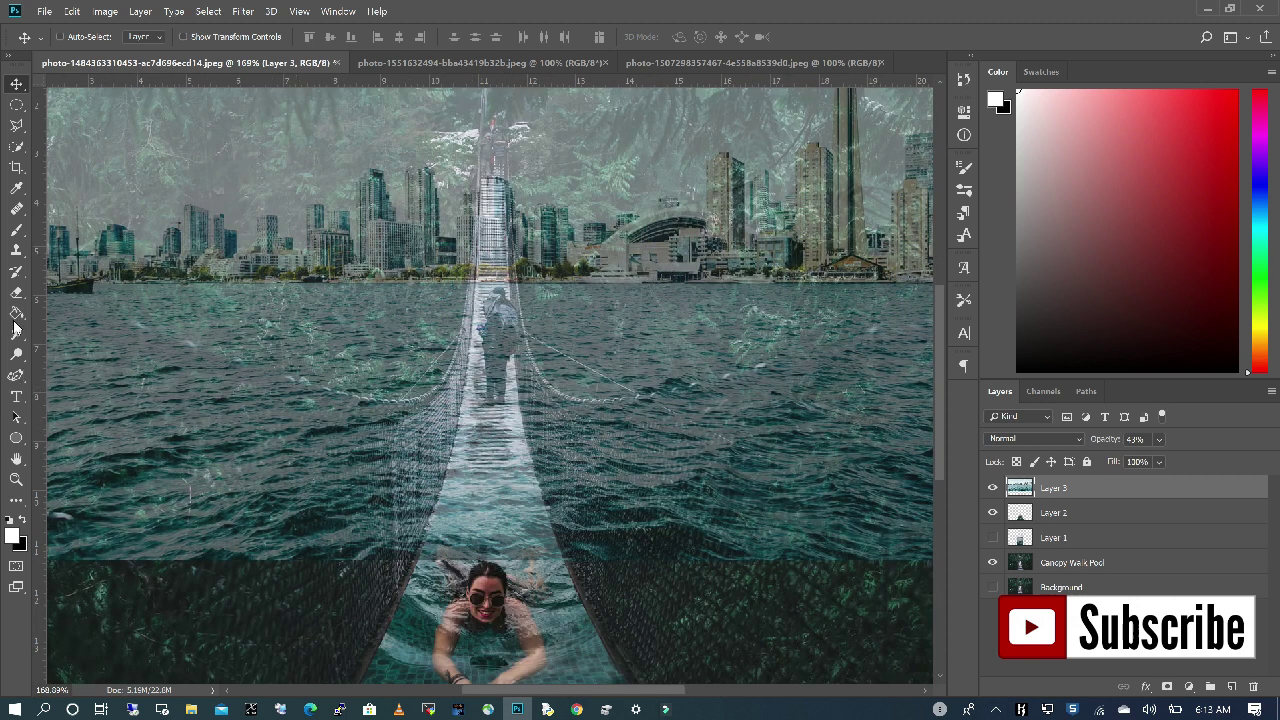
{"action": "left_click", "coordinate": [17, 126]}
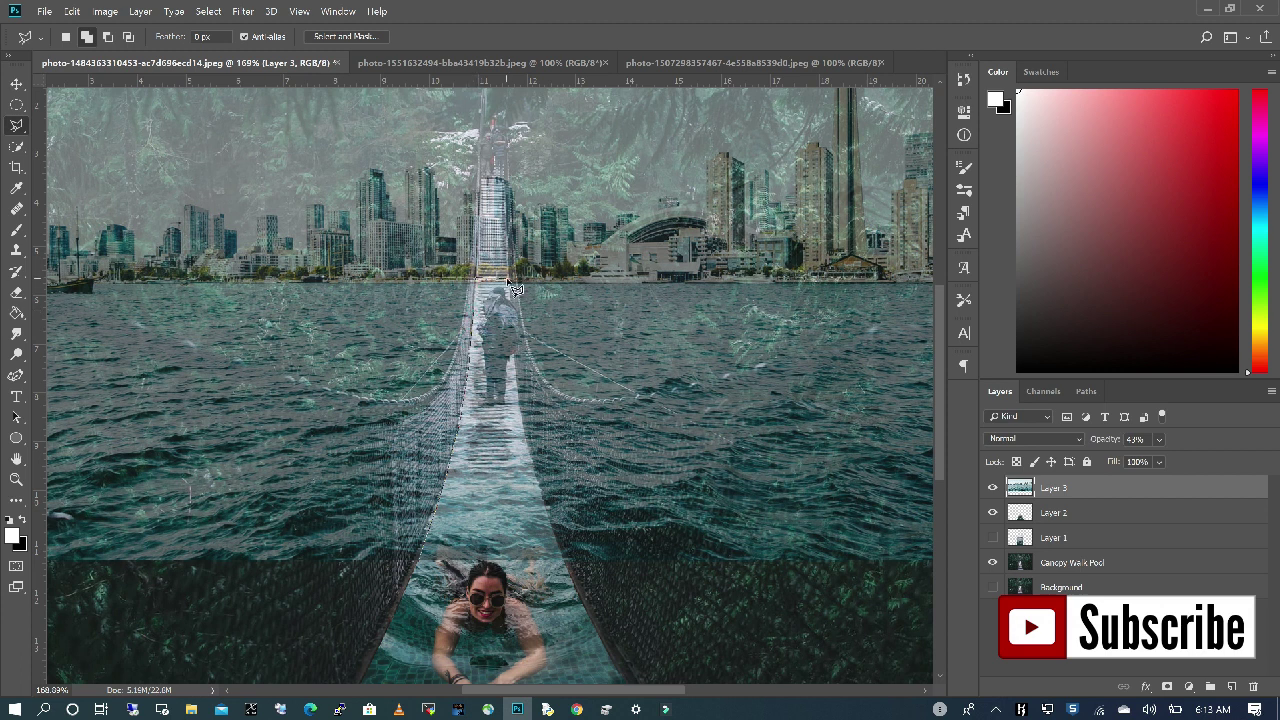
{"action": "left_click", "coordinate": [540, 565]}
{"action": "right_click", "coordinate": [508, 455]}
{"action": "left_click", "coordinate": [594, 275]}
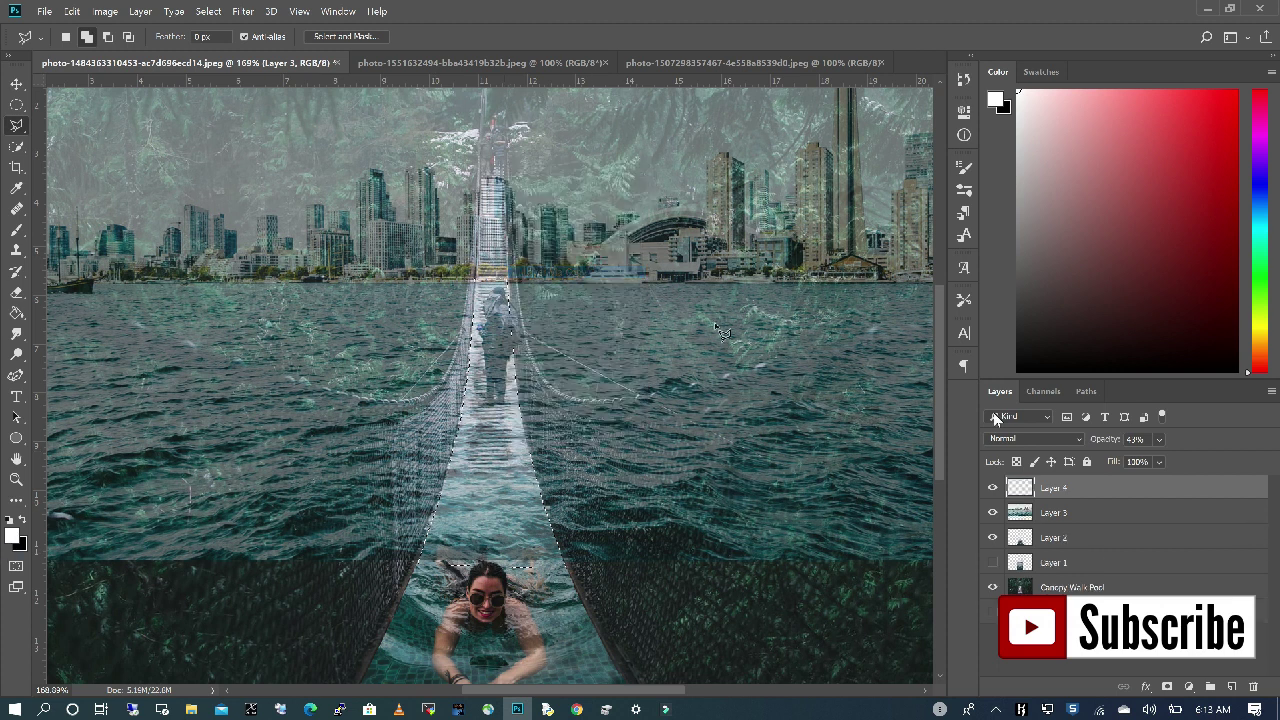
Hide the full lake photo layer and set the walkway-shaped water layer's opacity to 100%.
{"action": "left_click", "coordinate": [993, 514]}
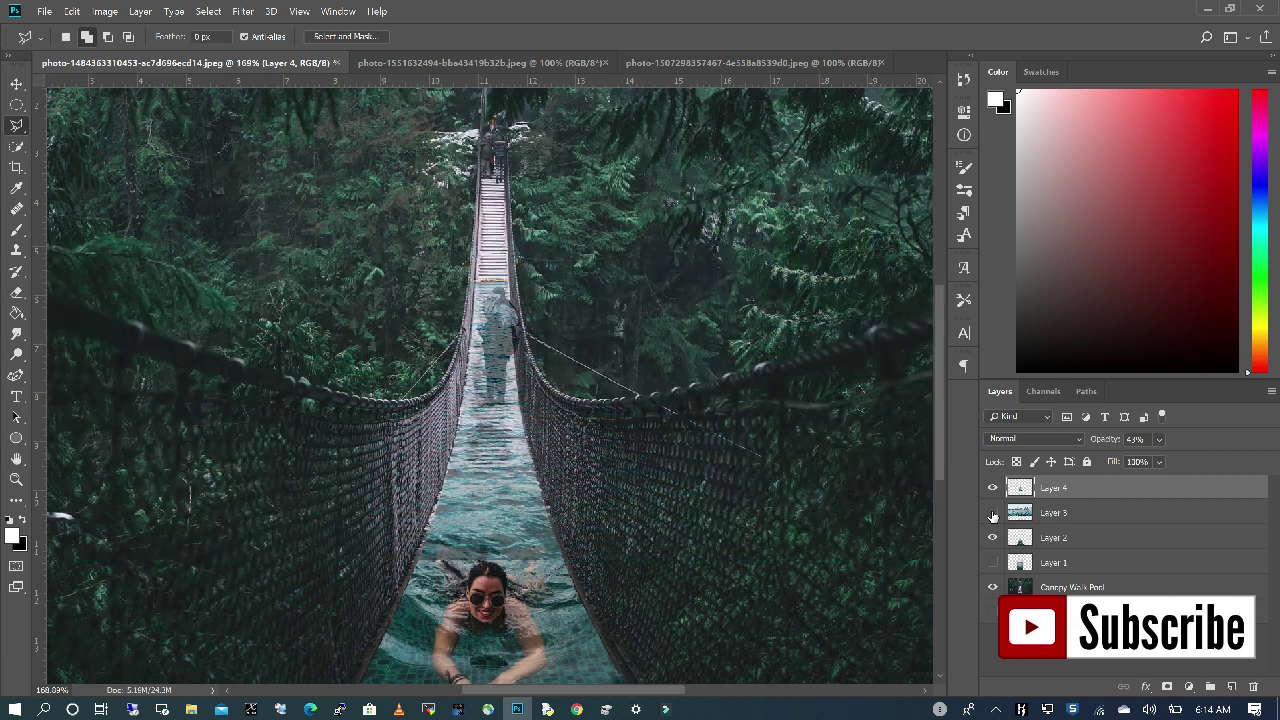
{"action": "left_click", "coordinate": [1158, 438]}
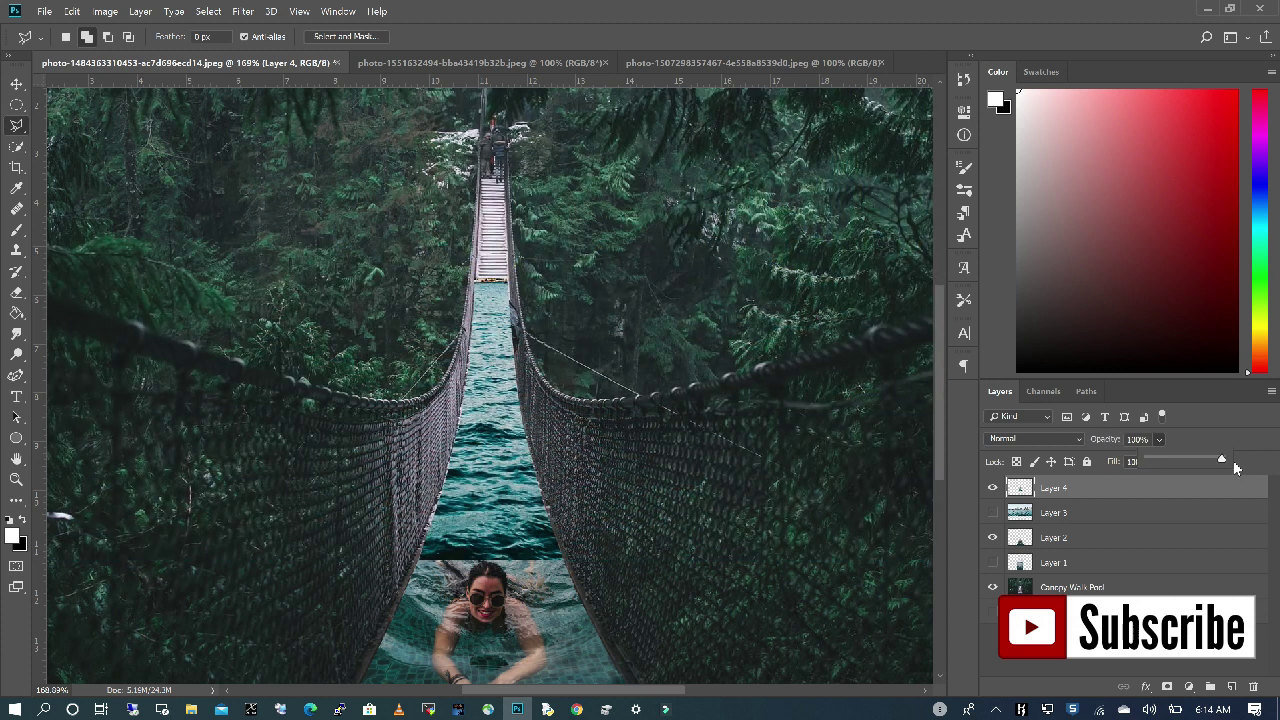
Soften the water's far end and its seam with the pool using a soft 193 px Eraser at 29% flow.
{"action": "left_click", "coordinate": [16, 292]}
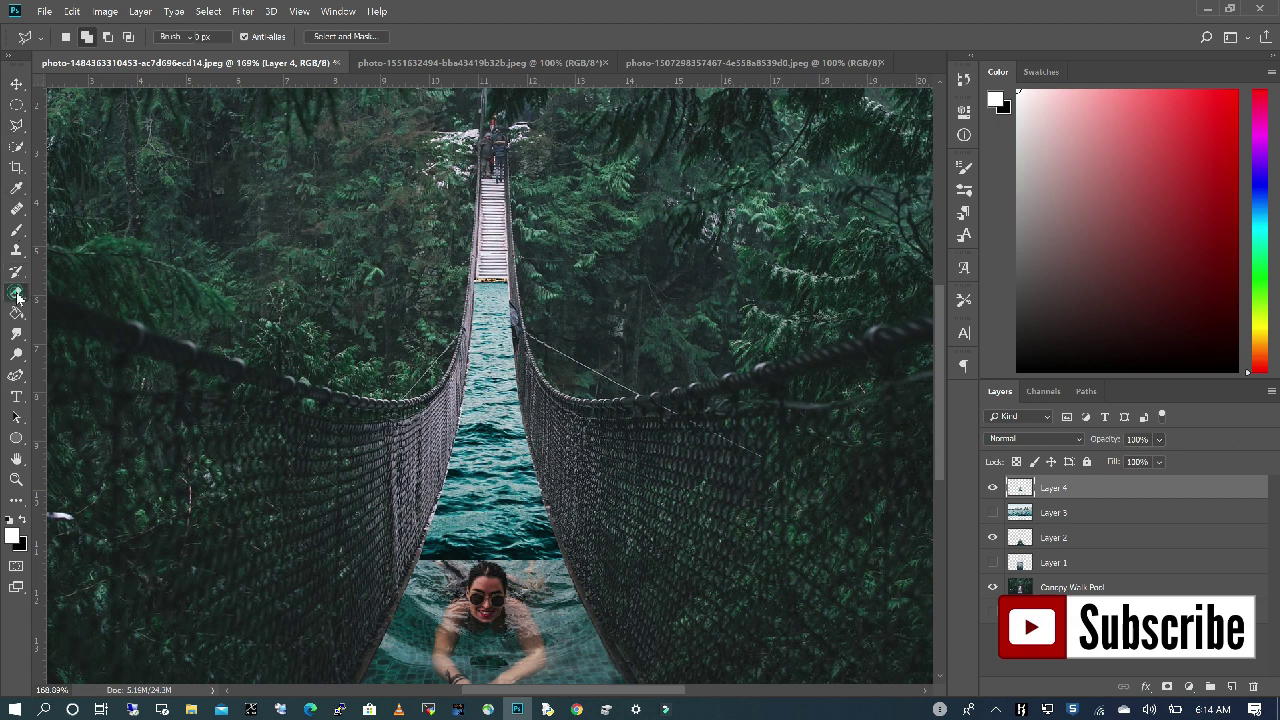
{"action": "left_click", "coordinate": [488, 252]}
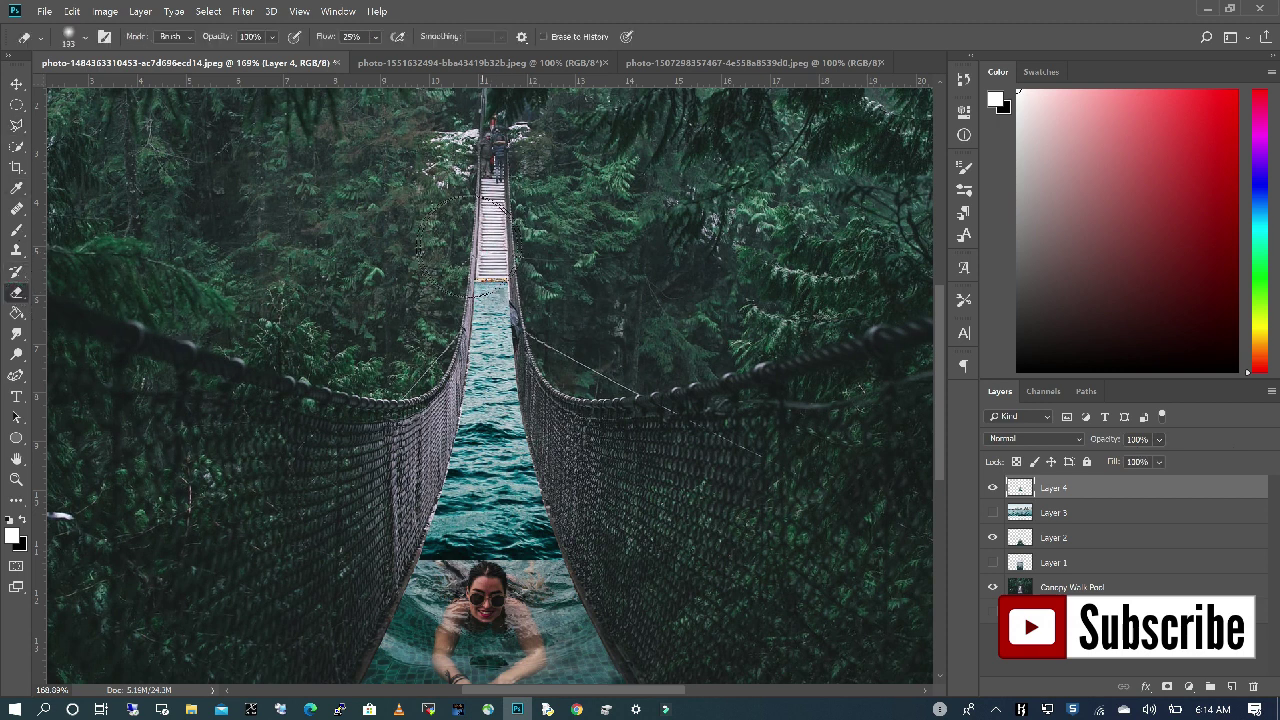
{"action": "mouse_move", "coordinate": [518, 235]}
{"action": "left_mouse_down"}
{"action": "mouse_move", "coordinate": [470, 222]}
{"action": "mouse_move", "coordinate": [553, 212]}
{"action": "left_mouse_up"}
{"action": "mouse_move", "coordinate": [560, 615]}
{"action": "left_mouse_down"}
{"action": "mouse_move", "coordinate": [407, 601]}
{"action": "mouse_move", "coordinate": [504, 582]}
{"action": "mouse_move", "coordinate": [405, 589]}
{"action": "mouse_move", "coordinate": [400, 522]}
{"action": "mouse_move", "coordinate": [362, 567]}
{"action": "left_mouse_up"}
{"action": "left_click_drag", "start_coordinate": [586, 503], "coordinate": [590, 584]}
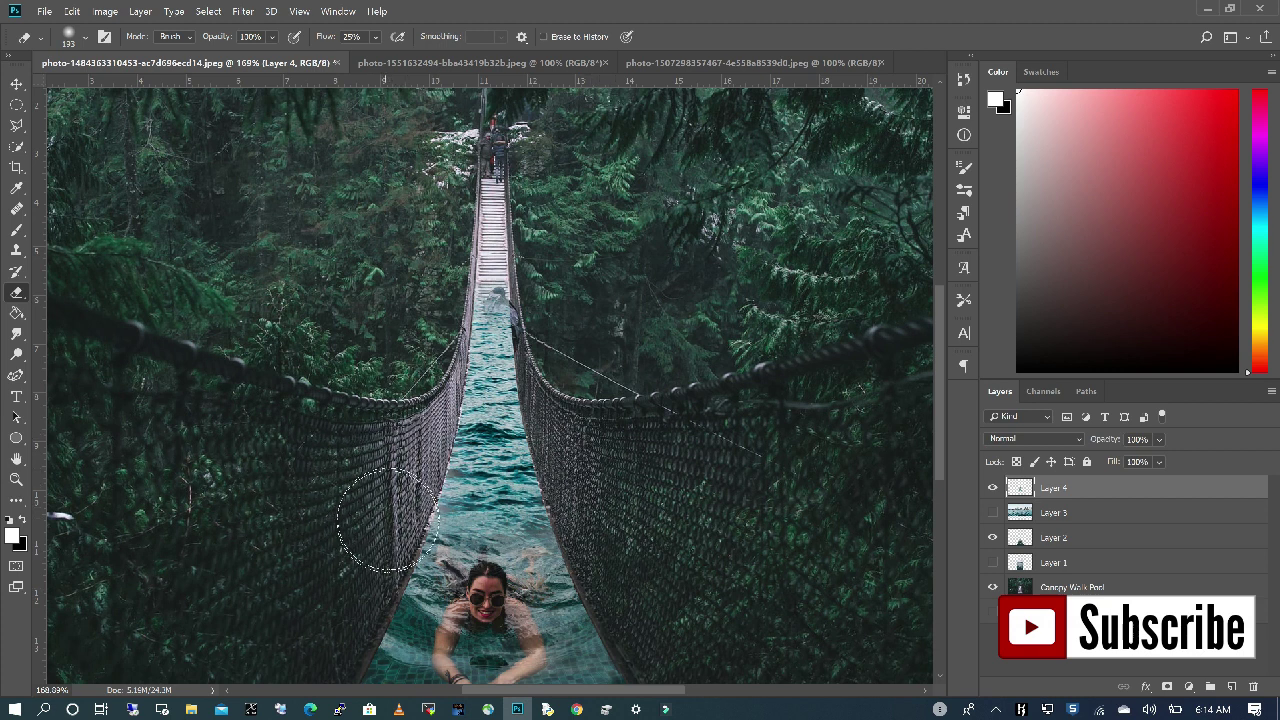
{"action": "mouse_move", "coordinate": [583, 475]}
{"action": "left_mouse_down"}
{"action": "mouse_move", "coordinate": [596, 499]}
{"action": "mouse_move", "coordinate": [568, 440]}
{"action": "mouse_move", "coordinate": [599, 504]}
{"action": "left_mouse_up"}
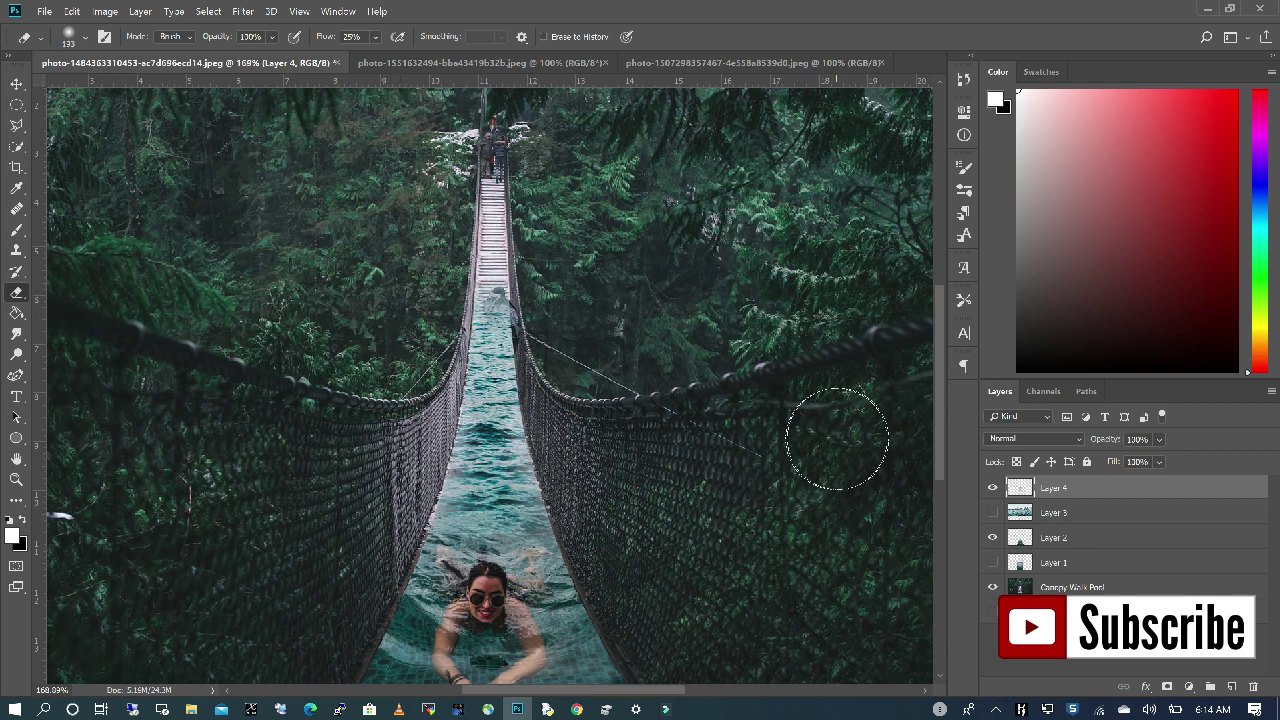
On the Canopy Walk Pool layer, outline the rope netting beside the water with the Polygonal Lasso and copy it to a new layer.
{"action": "scroll", "coordinate": [703, 409], "scroll_direction": "down", "scroll_amount": 3}
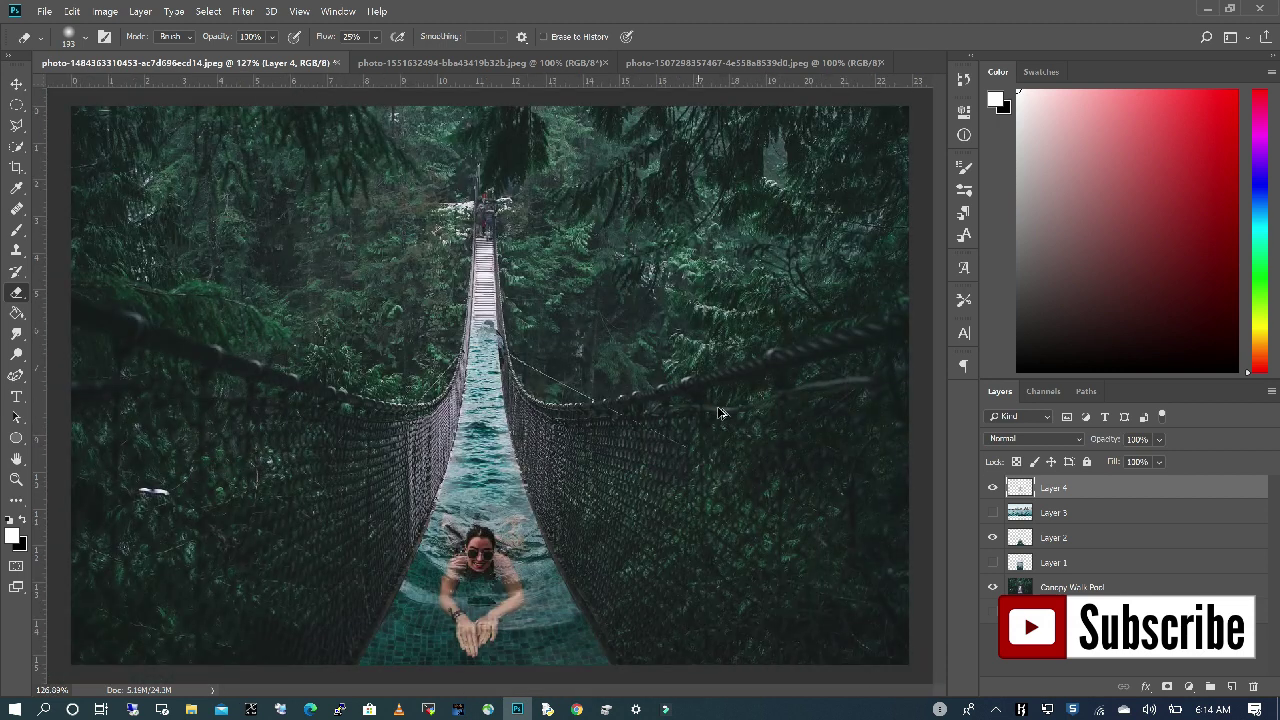
{"action": "scroll", "coordinate": [718, 413], "scroll_direction": "down", "scroll_amount": 2}
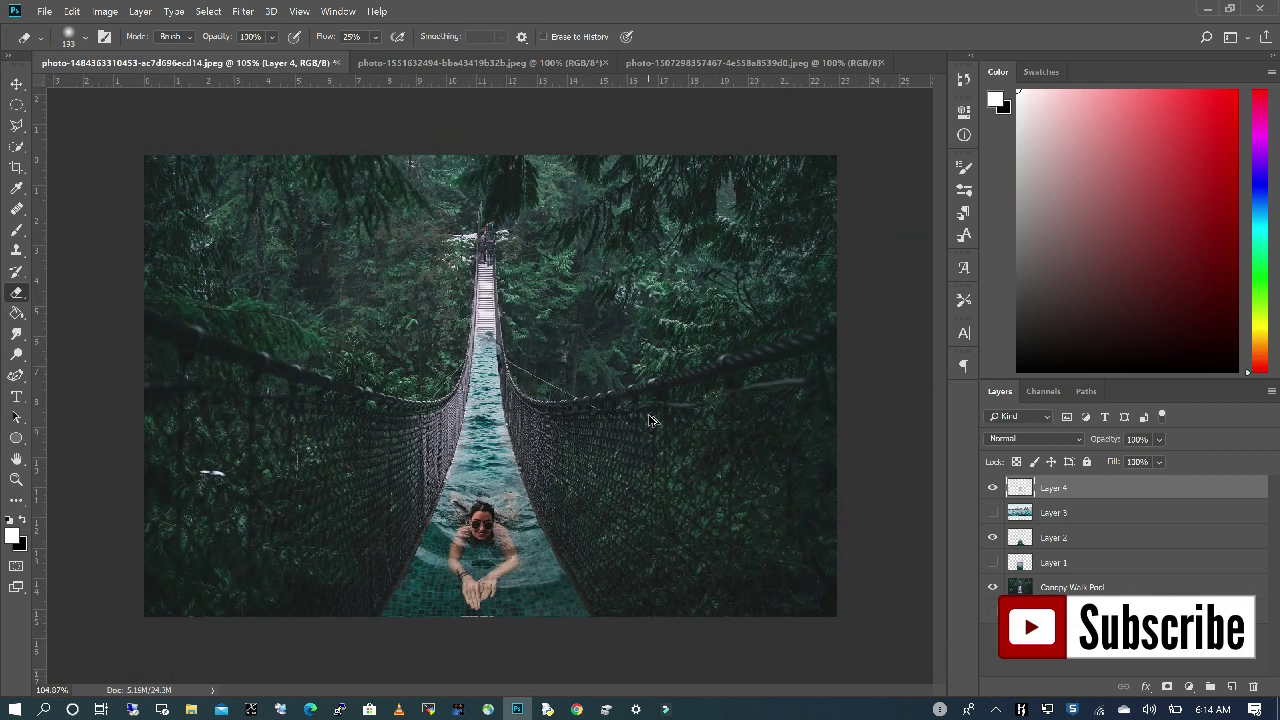
{"action": "scroll", "coordinate": [513, 390], "scroll_direction": "up", "scroll_amount": 6}
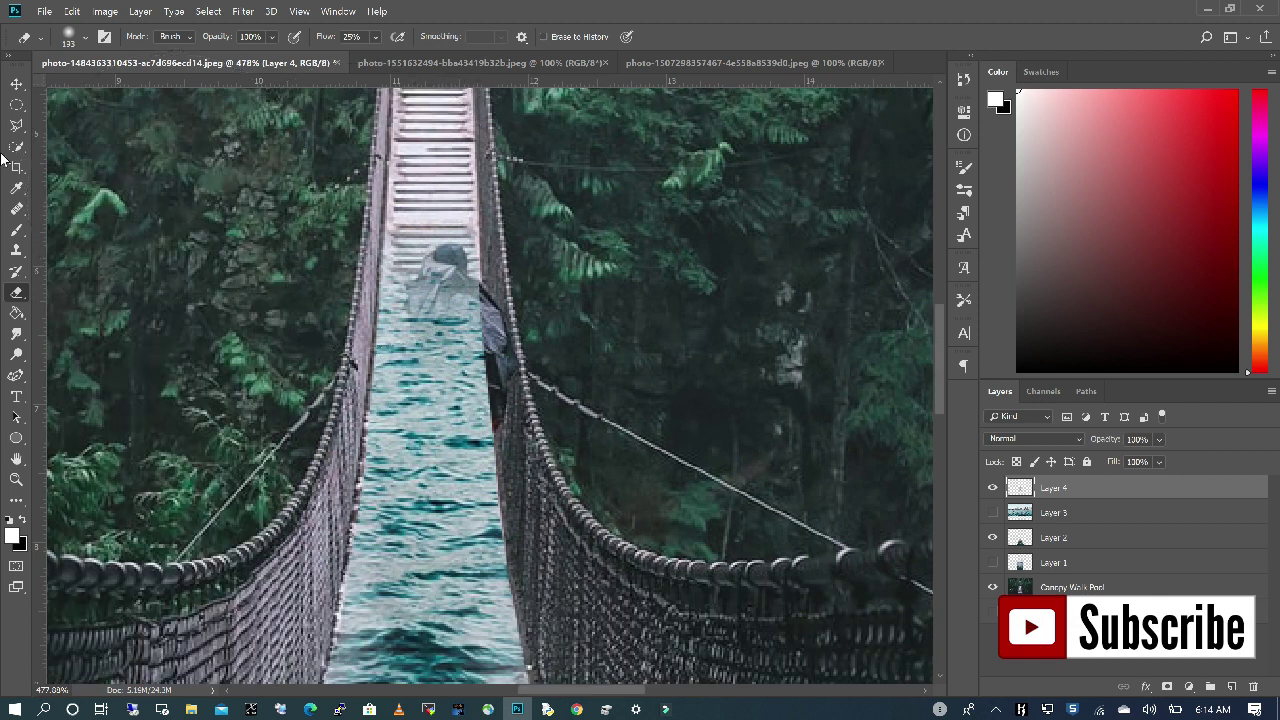
{"action": "left_click", "coordinate": [16, 83]}
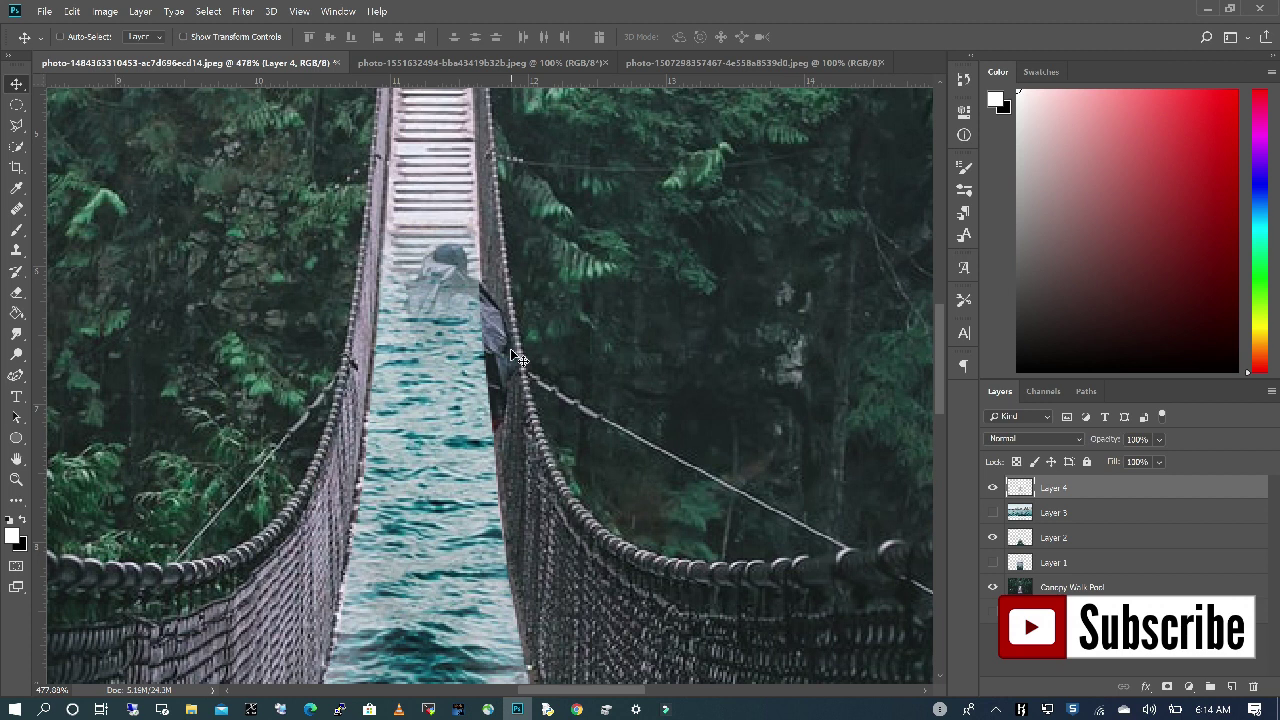
{"action": "left_click", "coordinate": [1072, 589]}
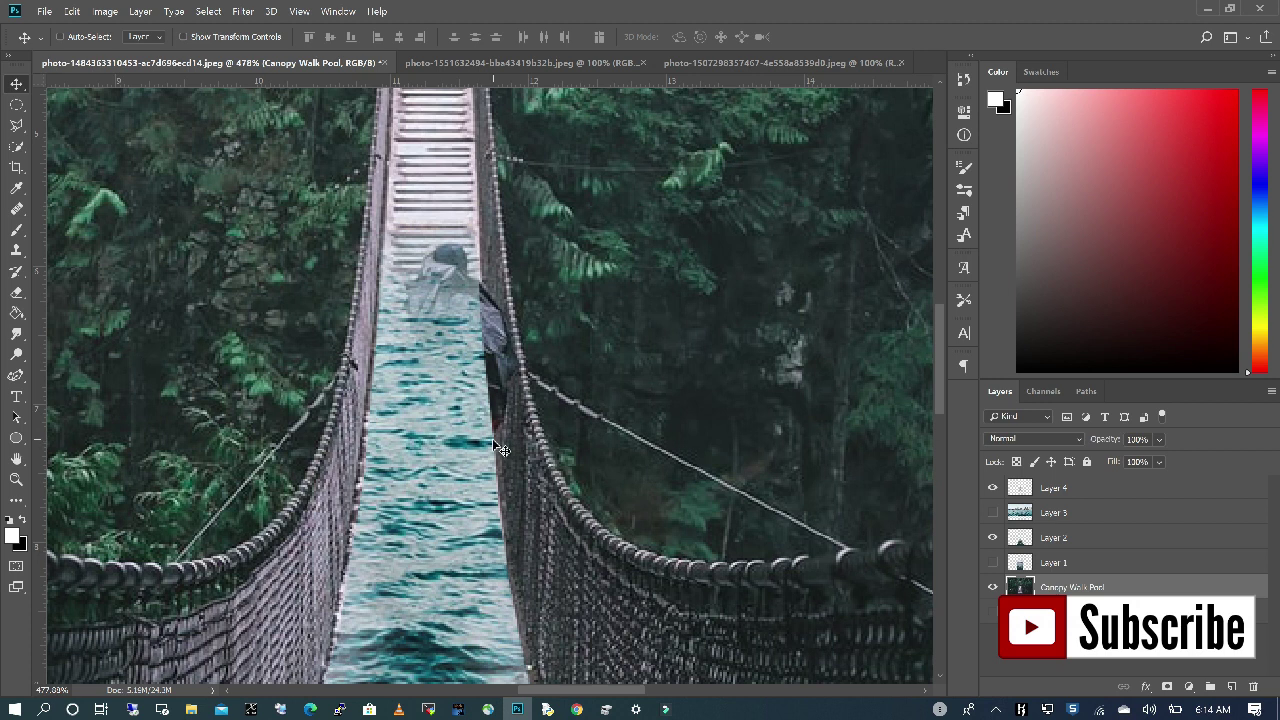
{"action": "left_click", "coordinate": [16, 125]}
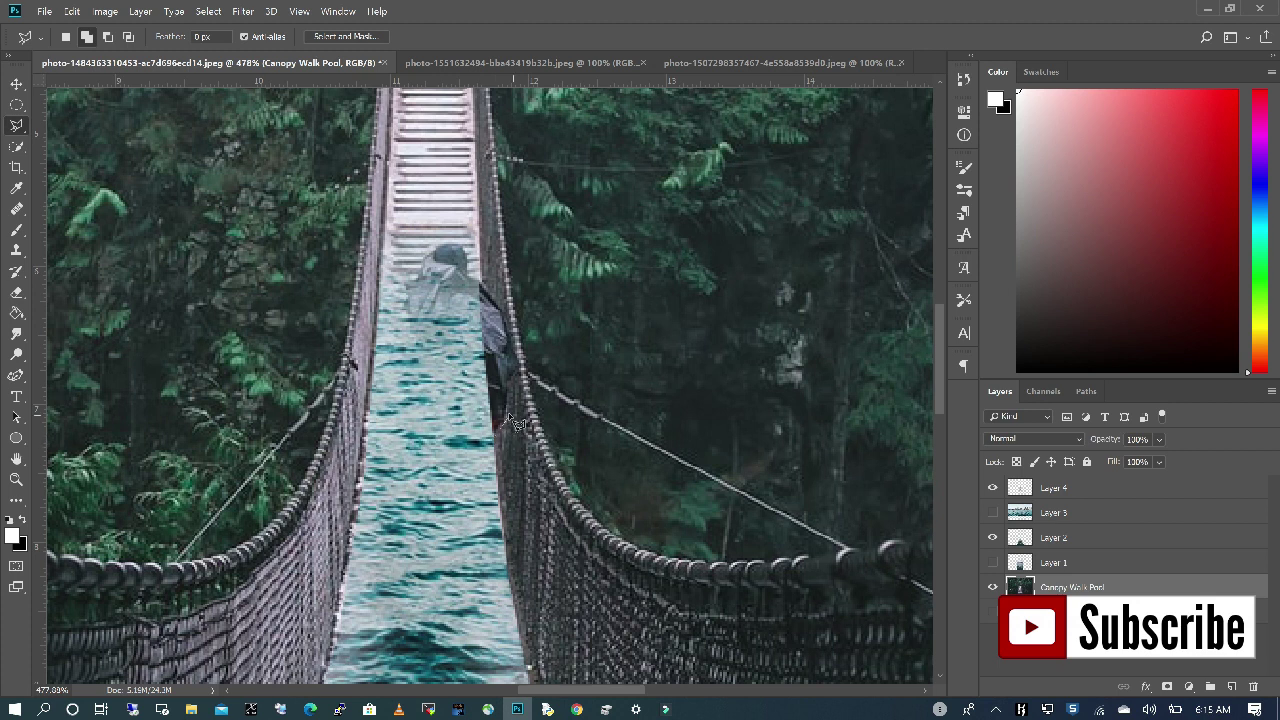
{"action": "left_click", "coordinate": [524, 374]}
{"action": "left_click", "coordinate": [569, 488]}
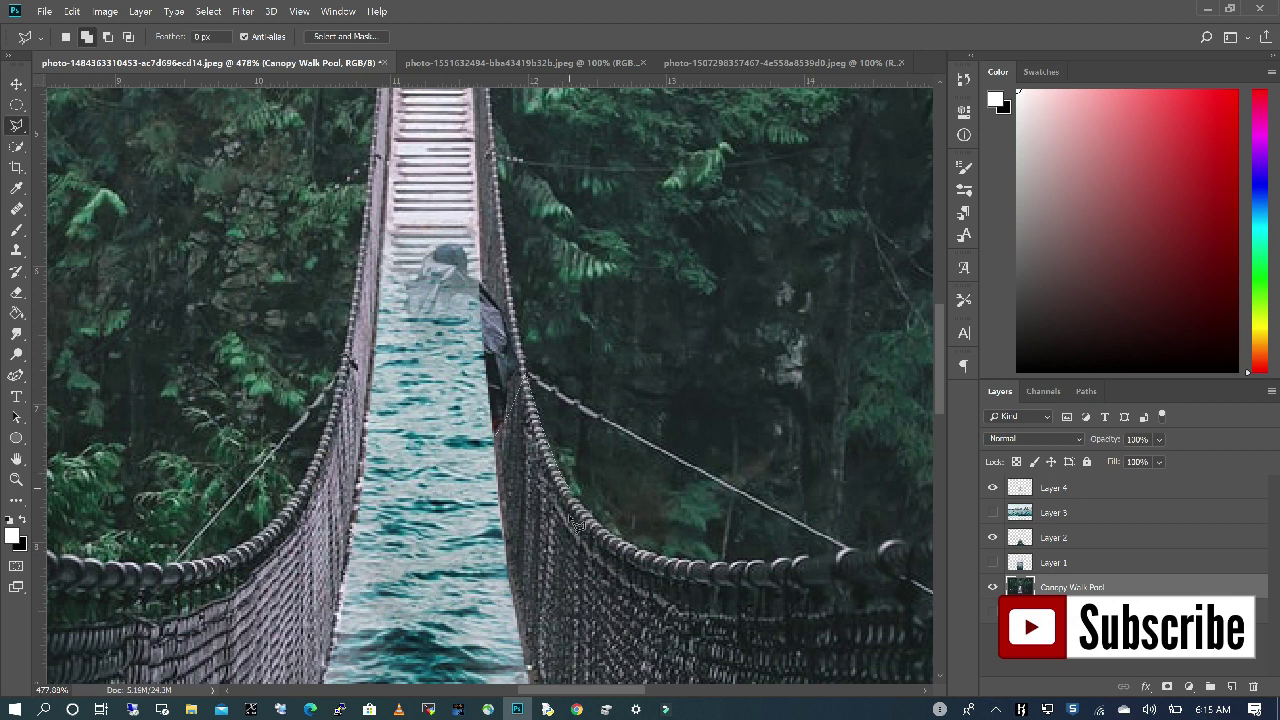
{"action": "left_click", "coordinate": [527, 666]}
{"action": "right_click", "coordinate": [520, 470]}
{"action": "left_click", "coordinate": [565, 277]}
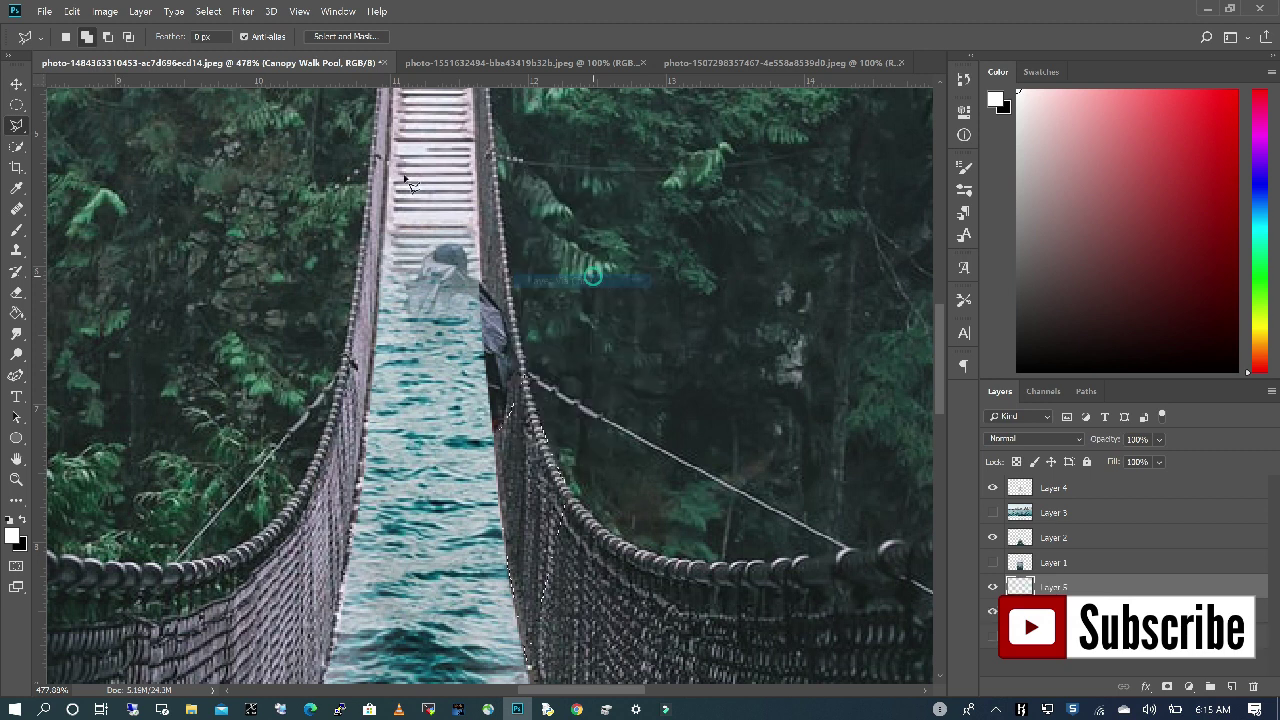
Move the copied netting piece up along the bridge to cover the hiker's remains beside the water.
{"action": "left_click", "coordinate": [14, 80]}
{"action": "left_click_drag", "start_coordinate": [535, 527], "coordinate": [498, 318]}
{"action": "left_click_drag", "start_coordinate": [496, 308], "coordinate": [522, 307]}
Distort the copied netting piece so its edges follow the bridge's side netting and cover the hiker's remains beside the water.
{"action": "left_click", "coordinate": [70, 11]}
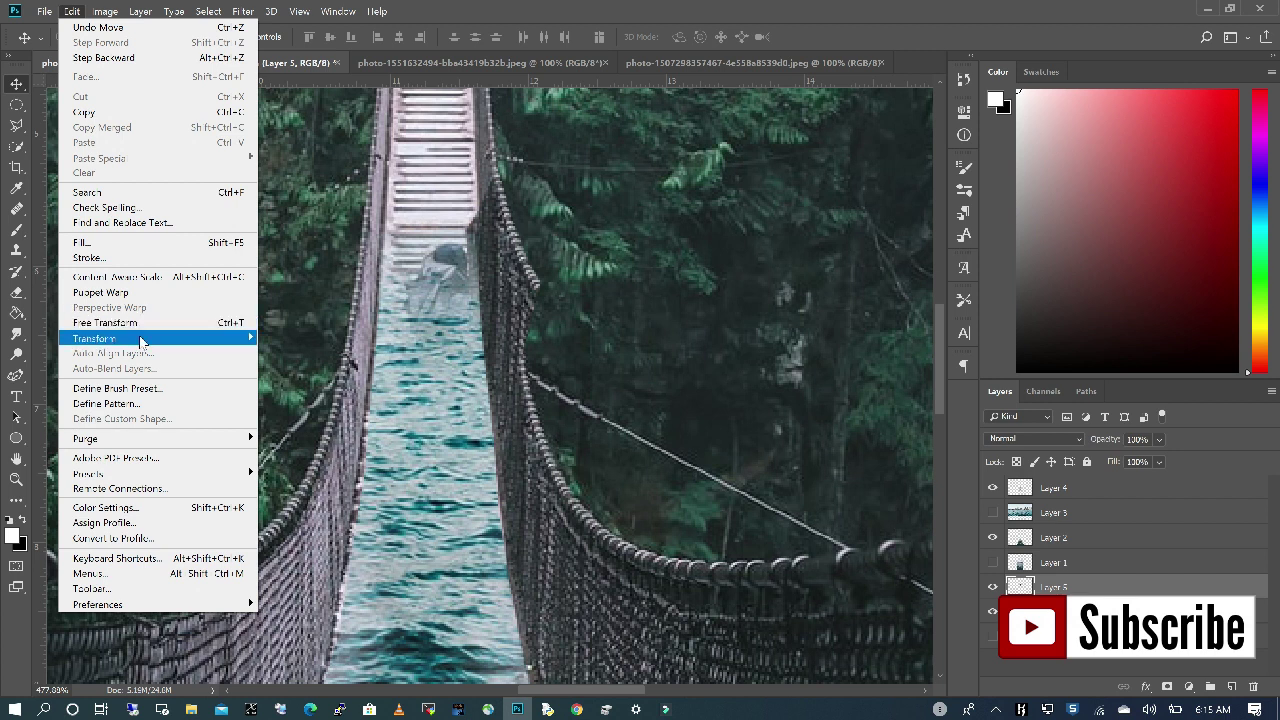
{"action": "mouse_move", "coordinate": [140, 342]}
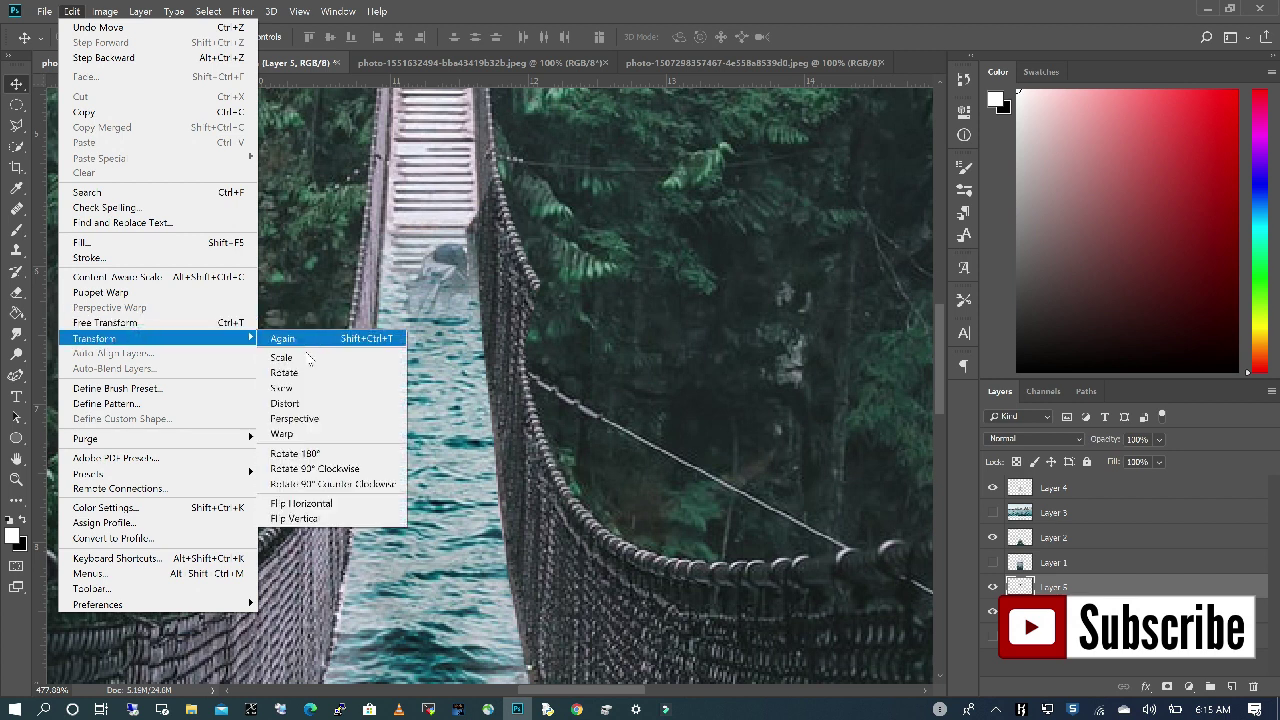
{"action": "left_click", "coordinate": [284, 403]}
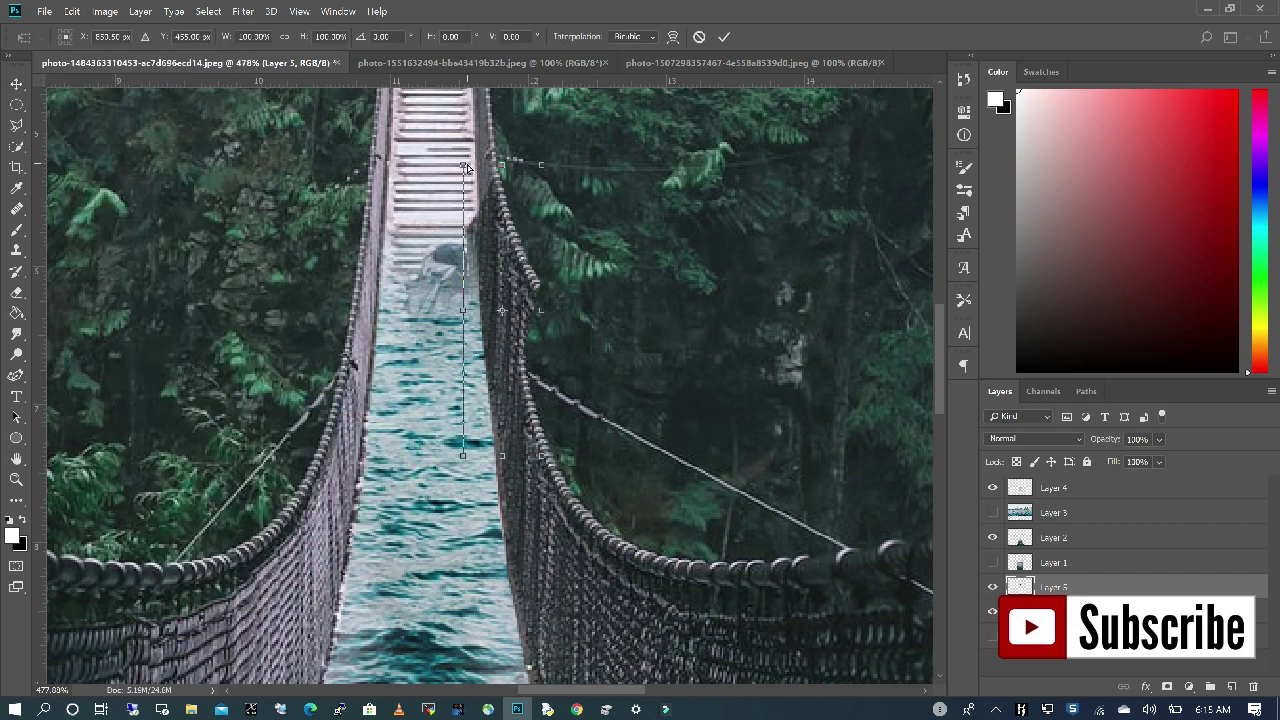
{"action": "left_click_drag", "start_coordinate": [463, 167], "coordinate": [474, 134]}
{"action": "left_click_drag", "start_coordinate": [541, 165], "coordinate": [507, 178]}
{"action": "left_click_drag", "start_coordinate": [463, 456], "coordinate": [442, 466]}
{"action": "mouse_move", "coordinate": [507, 178]}
{"action": "left_mouse_down"}
{"action": "mouse_move", "coordinate": [508, 220]}
{"action": "mouse_move", "coordinate": [518, 201]}
{"action": "left_mouse_up"}
{"action": "left_click_drag", "start_coordinate": [541, 457], "coordinate": [527, 588]}
{"action": "scroll", "coordinate": [520, 345], "scroll_direction": "down", "scroll_amount": 4}
{"action": "left_click_drag", "start_coordinate": [526, 510], "coordinate": [530, 585]}
{"action": "mouse_move", "coordinate": [516, 252]}
{"action": "left_mouse_down"}
{"action": "mouse_move", "coordinate": [519, 269]}
{"action": "mouse_move", "coordinate": [515, 256]}
{"action": "left_mouse_up"}
{"action": "scroll", "coordinate": [515, 242], "scroll_direction": "up", "scroll_amount": 4}
{"action": "left_click_drag", "start_coordinate": [478, 181], "coordinate": [477, 149]}
{"action": "key", "text": "Return"}
{"action": "key", "text": "e"}
{"action": "scroll", "coordinate": [645, 200], "scroll_direction": "down", "scroll_amount": 5}
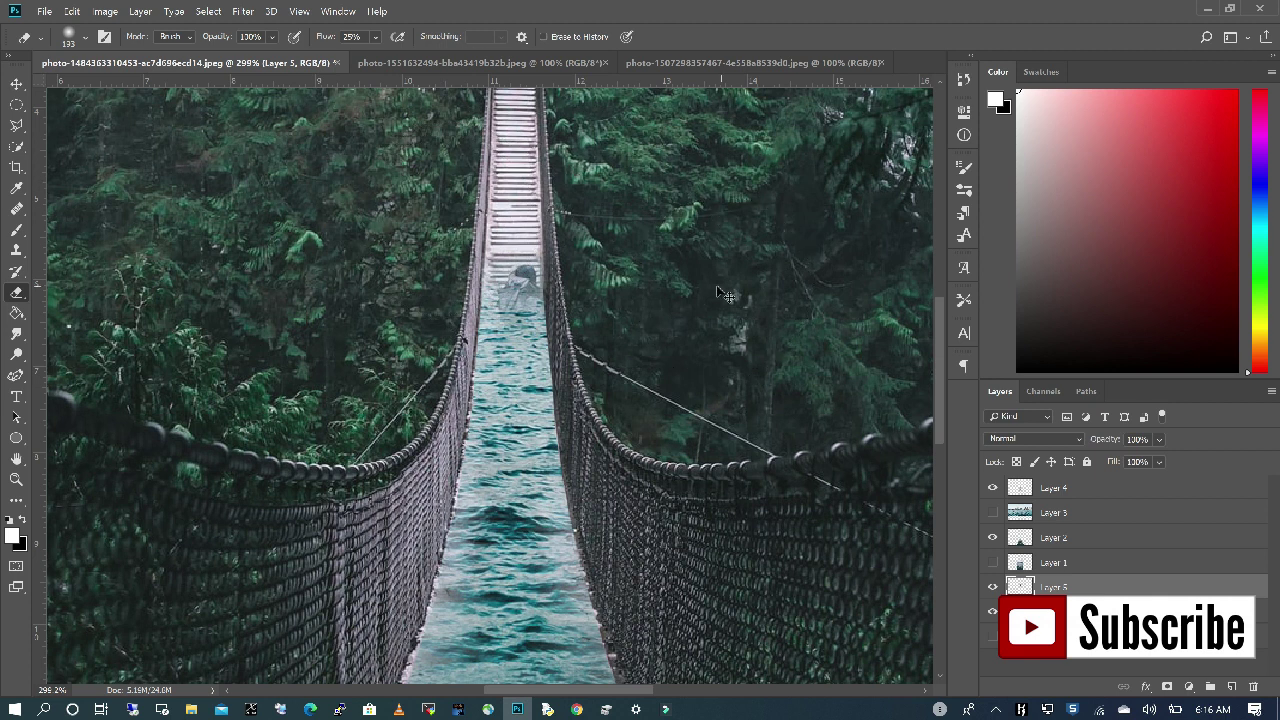
{"action": "scroll", "coordinate": [647, 305], "scroll_direction": "down", "scroll_amount": 3}
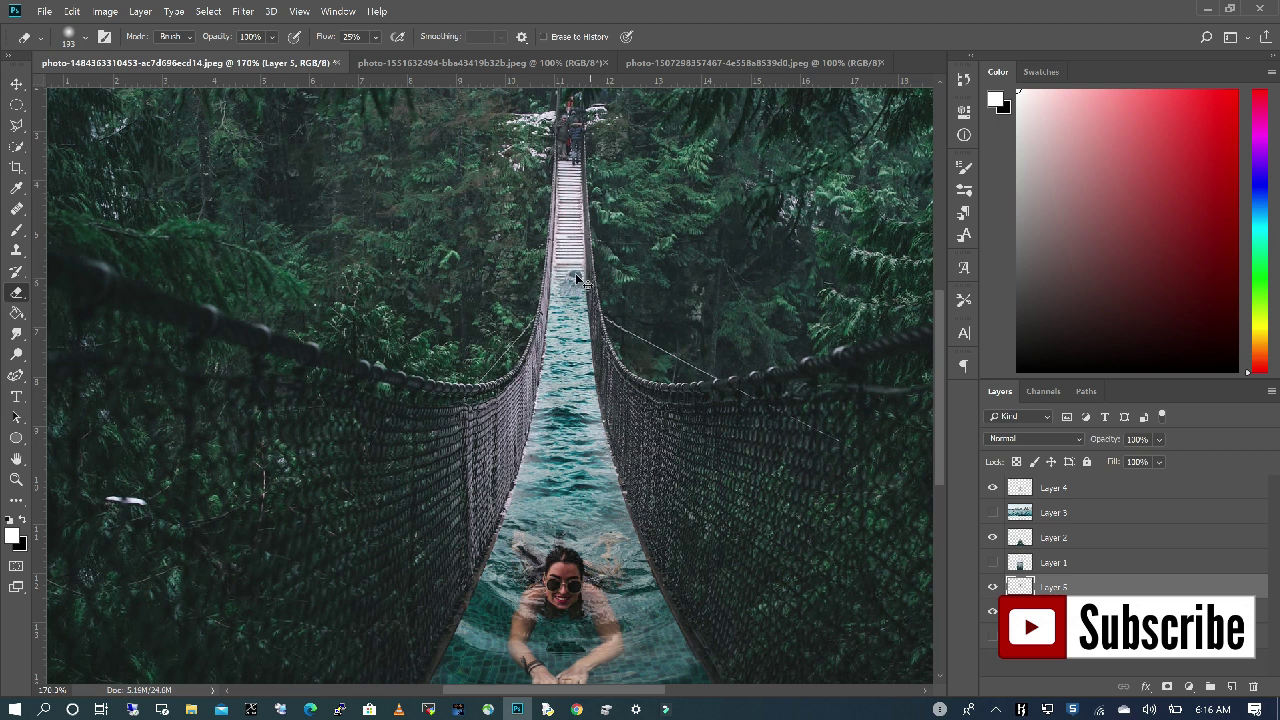
{"action": "scroll", "coordinate": [576, 279], "scroll_direction": "up", "scroll_amount": 3}
{"action": "scroll", "coordinate": [576, 279], "scroll_direction": "up", "scroll_amount": 2}
On the Canopy Walk Pool layer, outline the bare planks just above the hiker with the Polygonal Lasso and copy them to a new layer.
{"action": "key", "text": "v"}
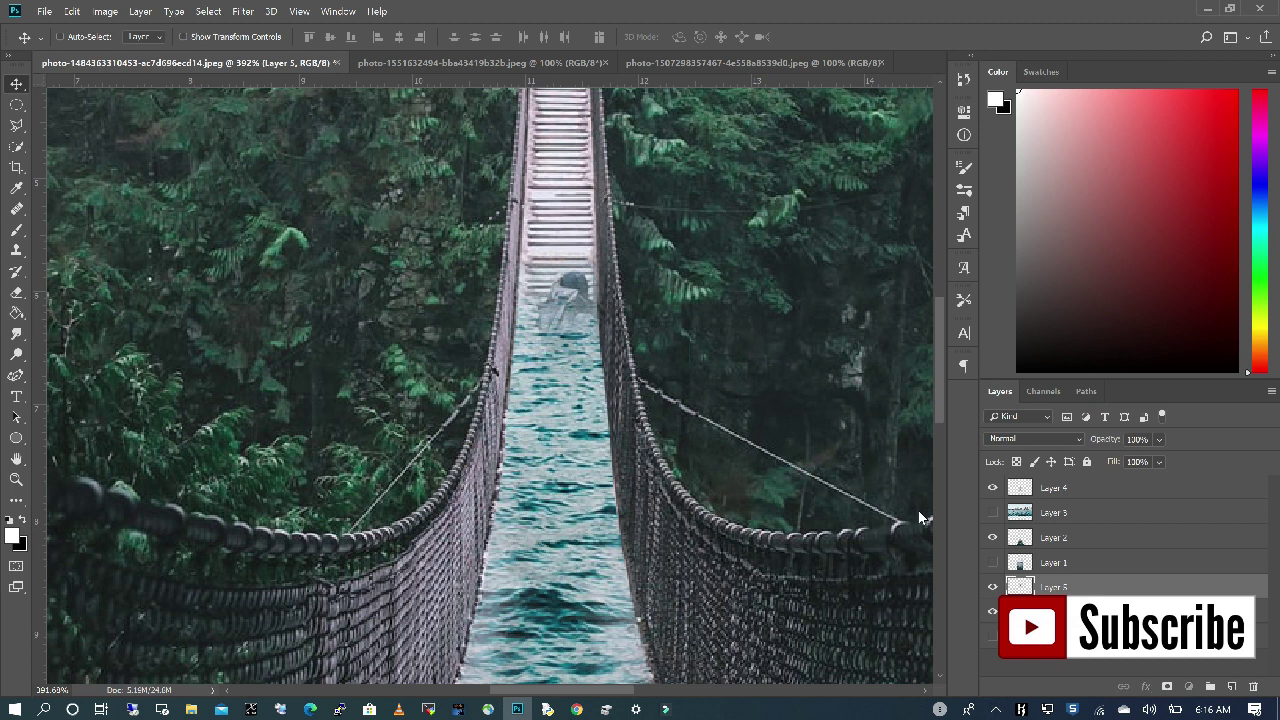
{"action": "left_click", "coordinate": [1072, 611]}
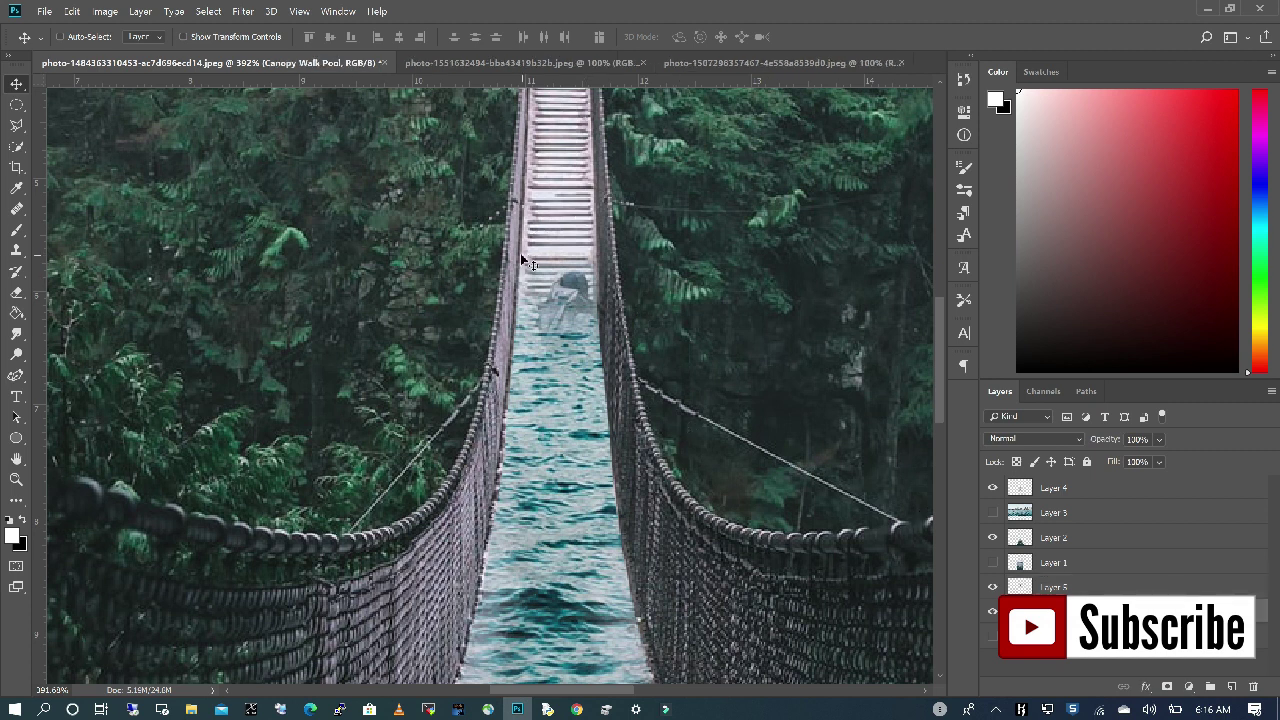
{"action": "left_click", "coordinate": [16, 125]}
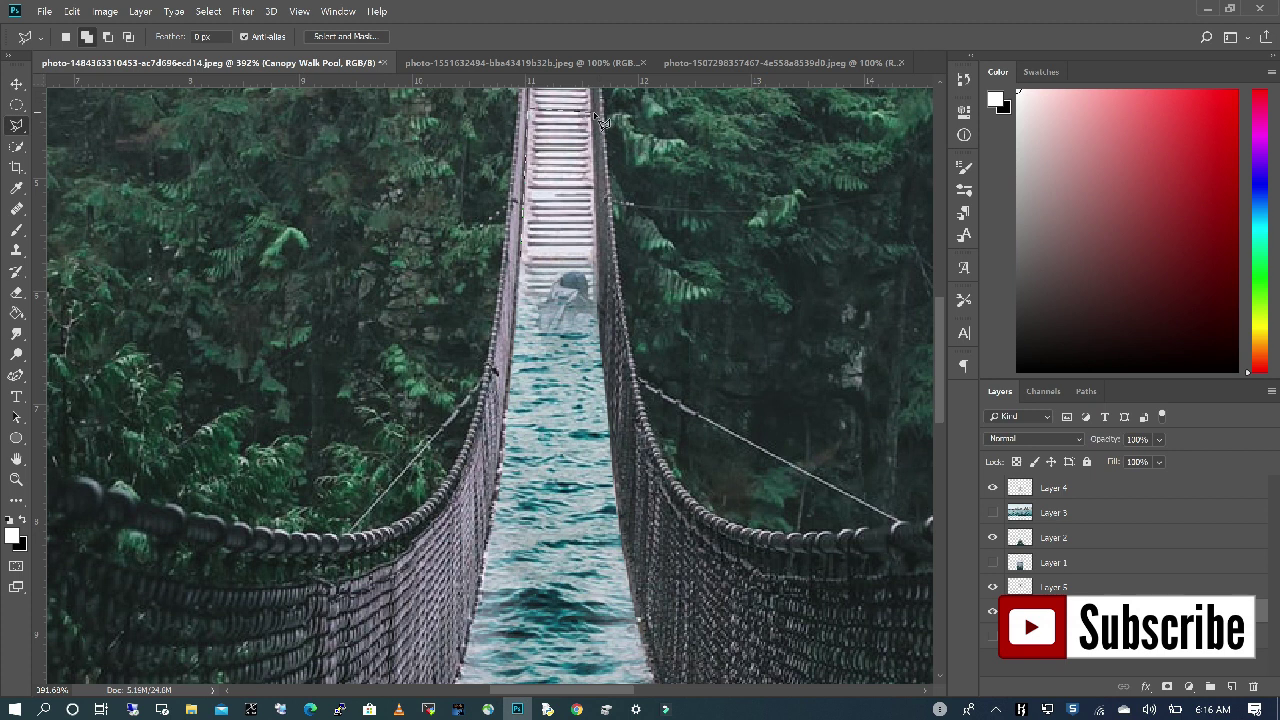
{"action": "left_click", "coordinate": [545, 262]}
{"action": "right_click", "coordinate": [572, 208]}
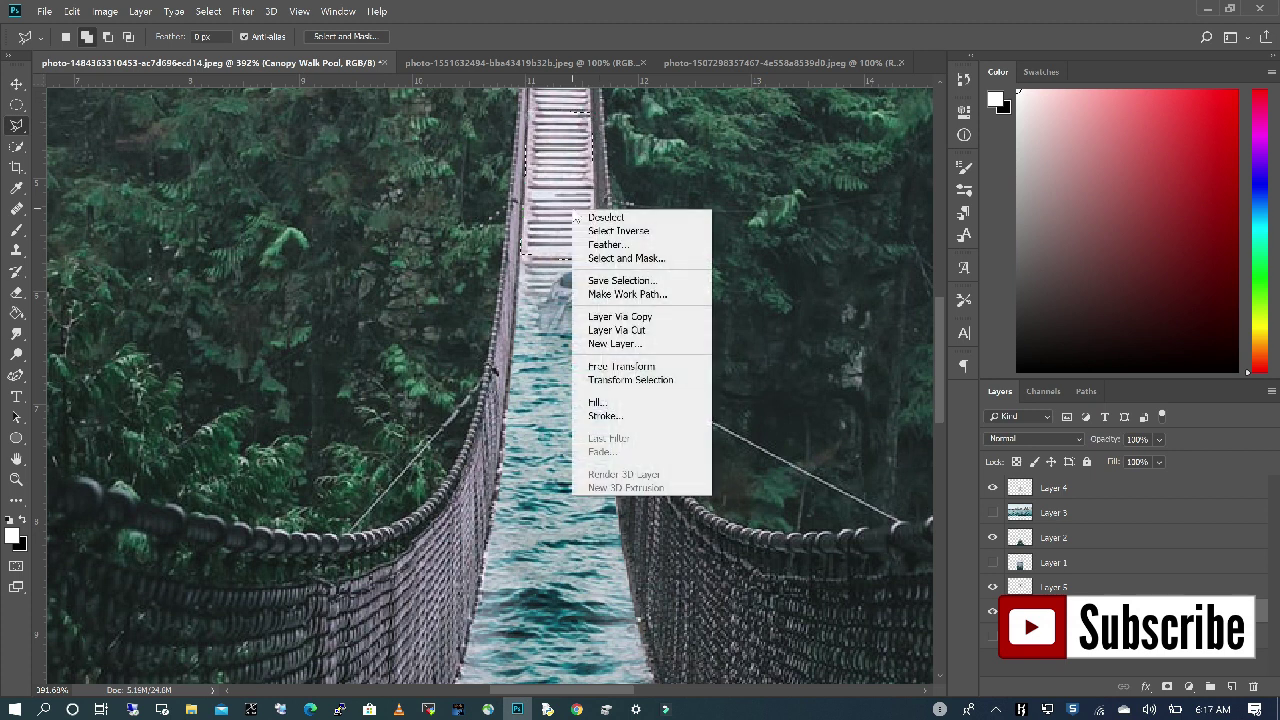
{"action": "left_click", "coordinate": [640, 317]}
Move the copied planks down over the hiker's remains and distort them to match the width of the walkway.
{"action": "left_click", "coordinate": [17, 84]}
{"action": "left_click_drag", "start_coordinate": [578, 243], "coordinate": [560, 316]}
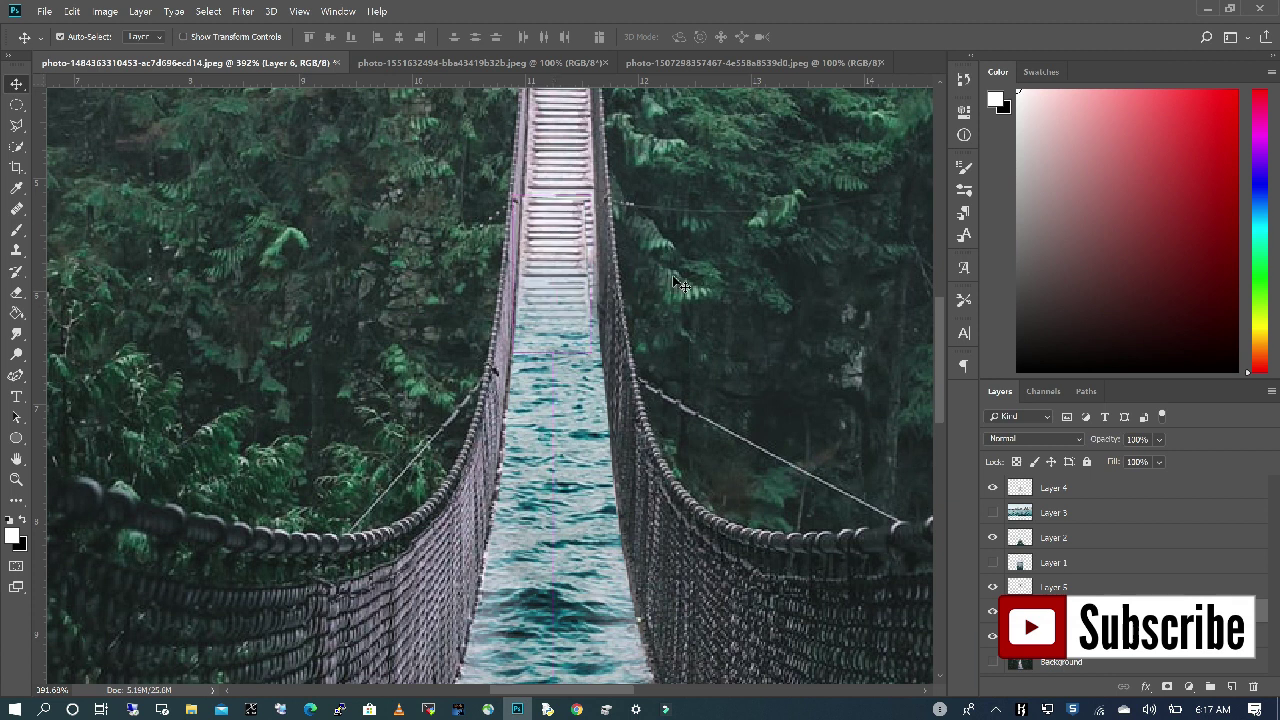
{"action": "key", "text": "ctrl+t"}
{"action": "left_click", "coordinate": [72, 12]}
{"action": "mouse_move", "coordinate": [130, 339]}
{"action": "left_click", "coordinate": [300, 404]}
{"action": "left_click_drag", "start_coordinate": [516, 199], "coordinate": [514, 187]}
{"action": "left_click_drag", "start_coordinate": [591, 195], "coordinate": [600, 185]}
{"action": "left_click_drag", "start_coordinate": [591, 352], "coordinate": [600, 352]}
{"action": "left_click_drag", "start_coordinate": [514, 186], "coordinate": [513, 190]}
{"action": "scroll", "coordinate": [525, 173], "scroll_direction": "up", "scroll_amount": 3}
{"action": "key", "text": "Return"}
{"action": "key", "text": "Return"}
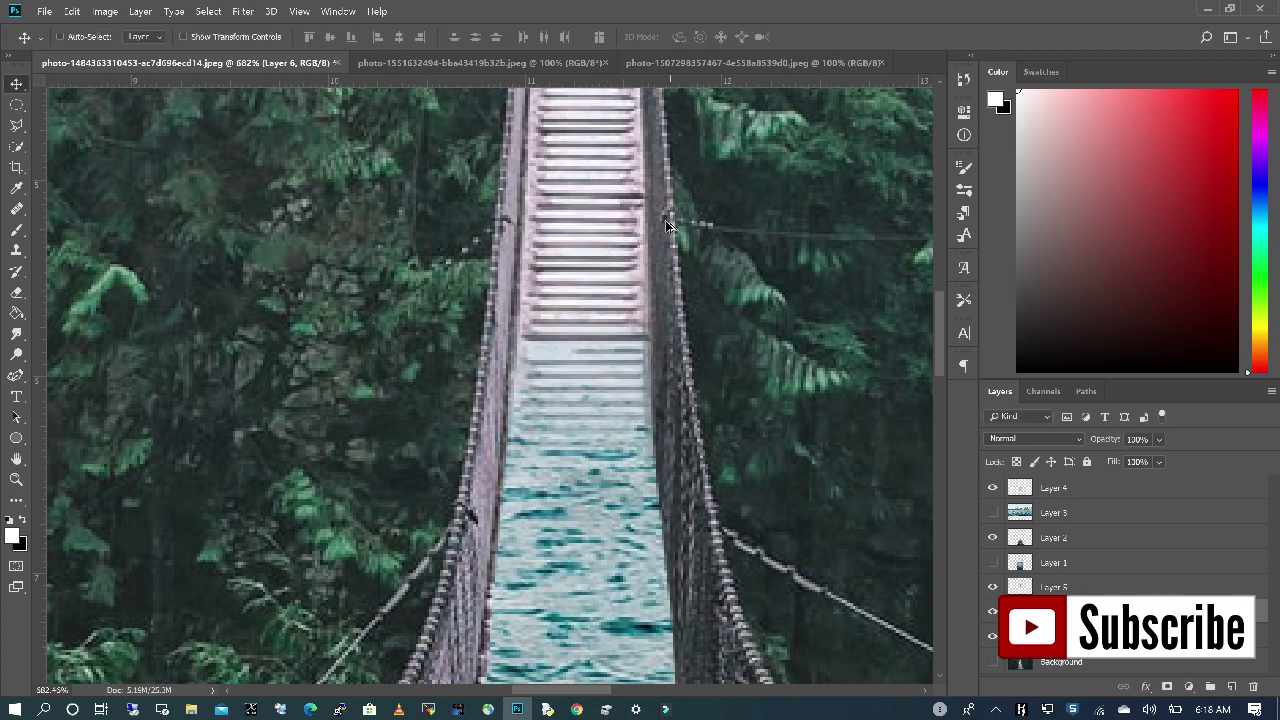
Crop the image's left side inward to a width of about 20.8 in.
{"action": "scroll", "coordinate": [665, 220], "scroll_direction": "down", "scroll_amount": 5}
{"action": "scroll", "coordinate": [692, 314], "scroll_direction": "down", "scroll_amount": 2}
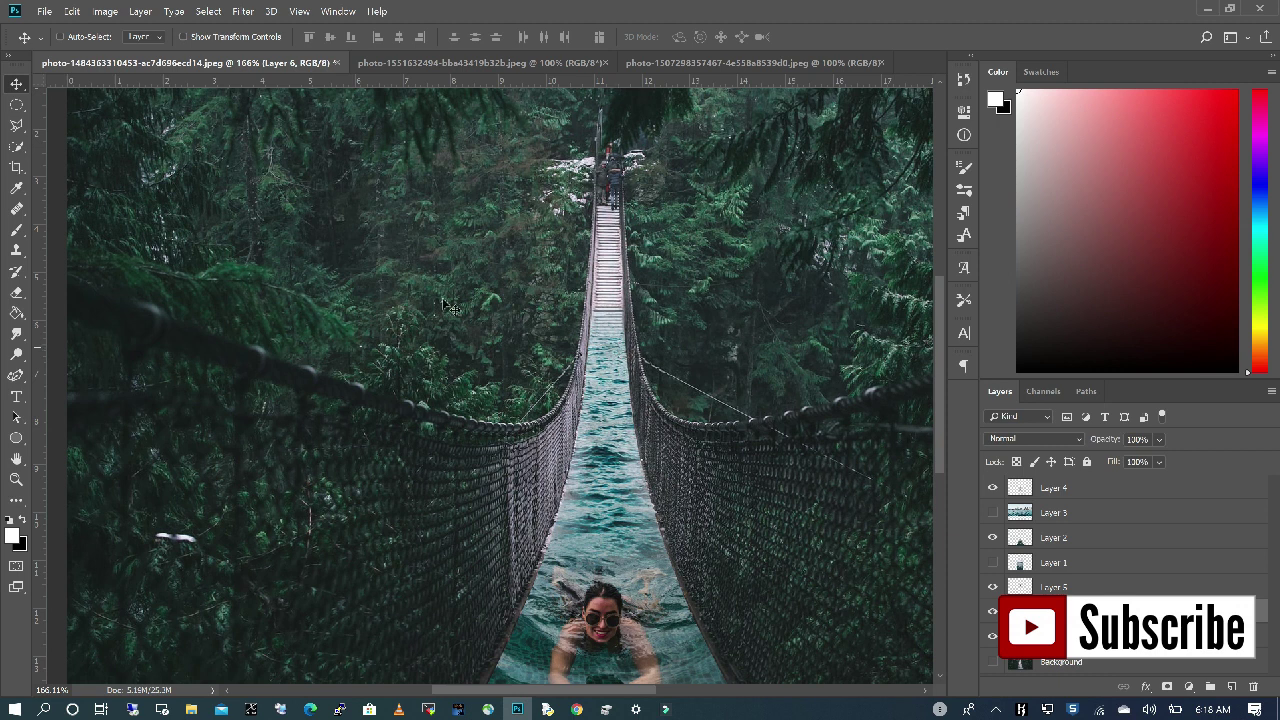
{"action": "key", "text": "ctrl+0"}
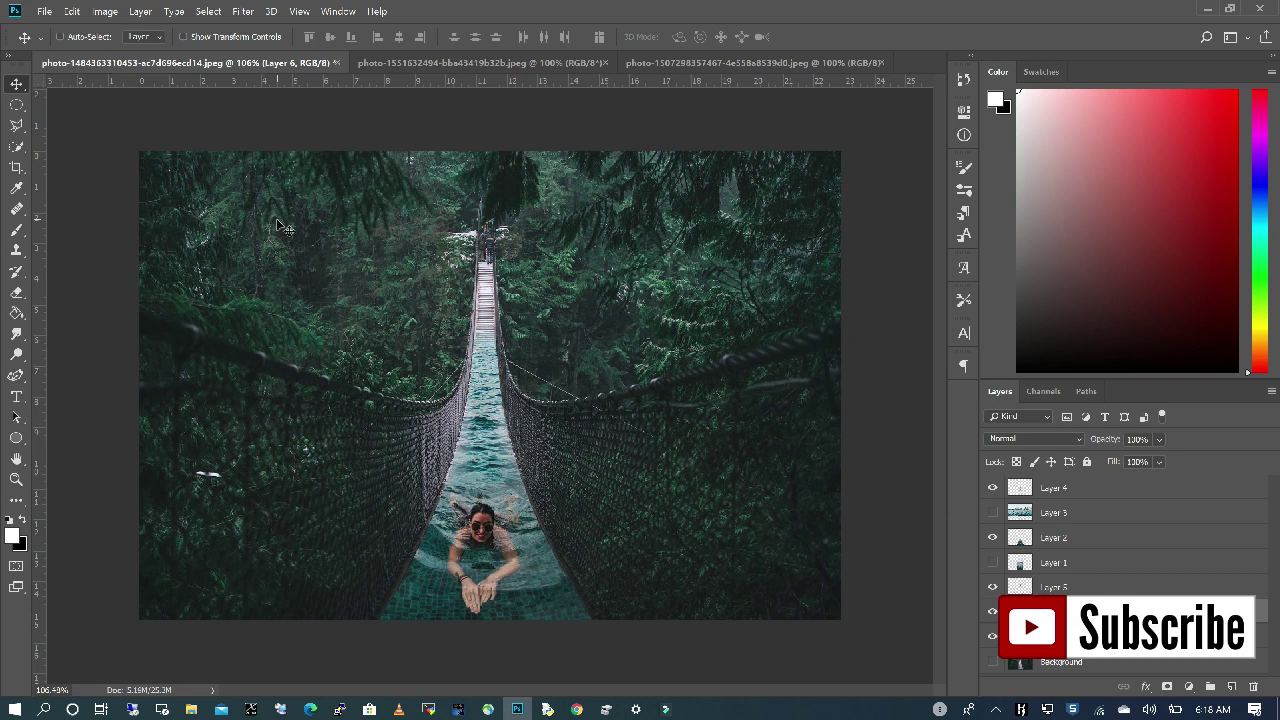
{"action": "left_click", "coordinate": [16, 167]}
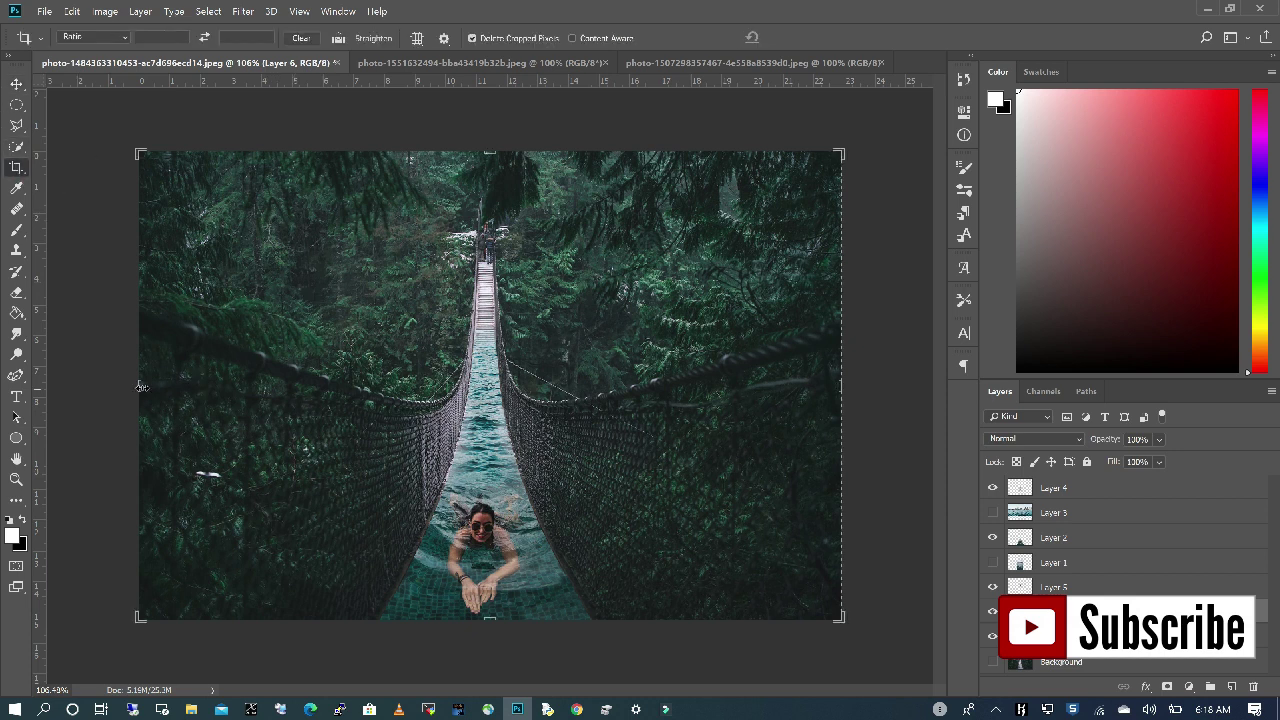
{"action": "left_click_drag", "start_coordinate": [140, 390], "coordinate": [172, 403]}
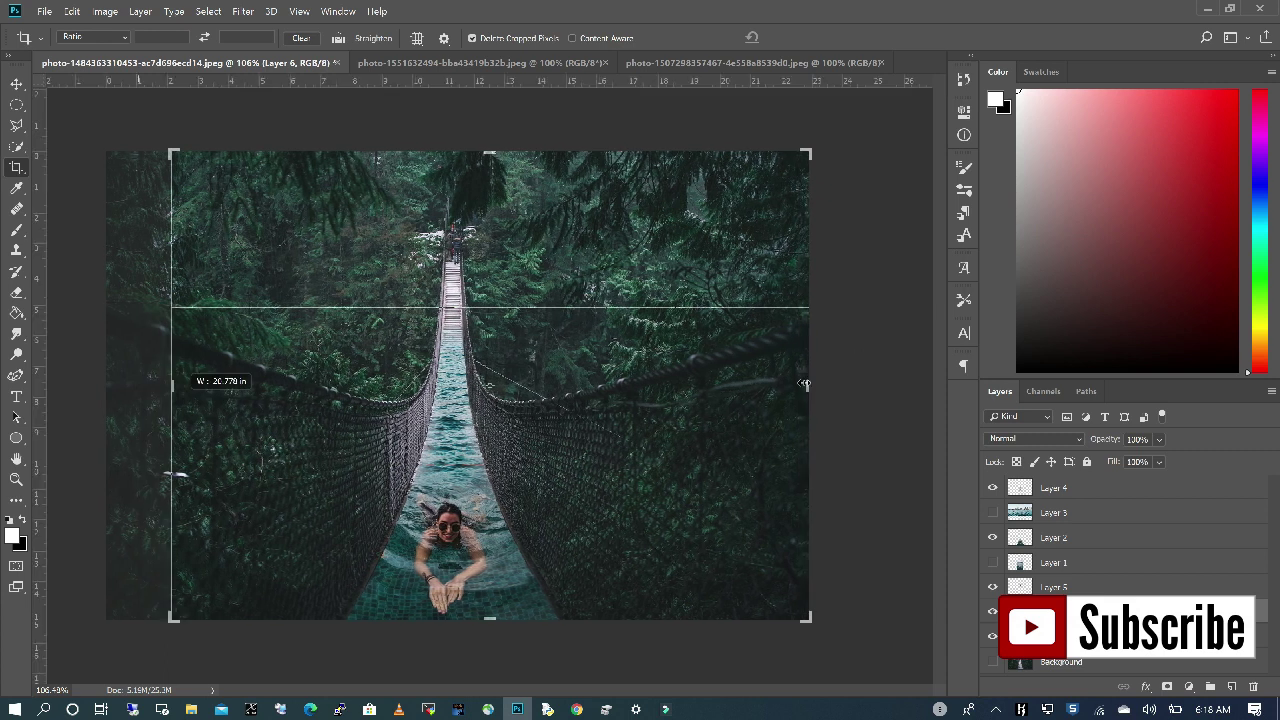
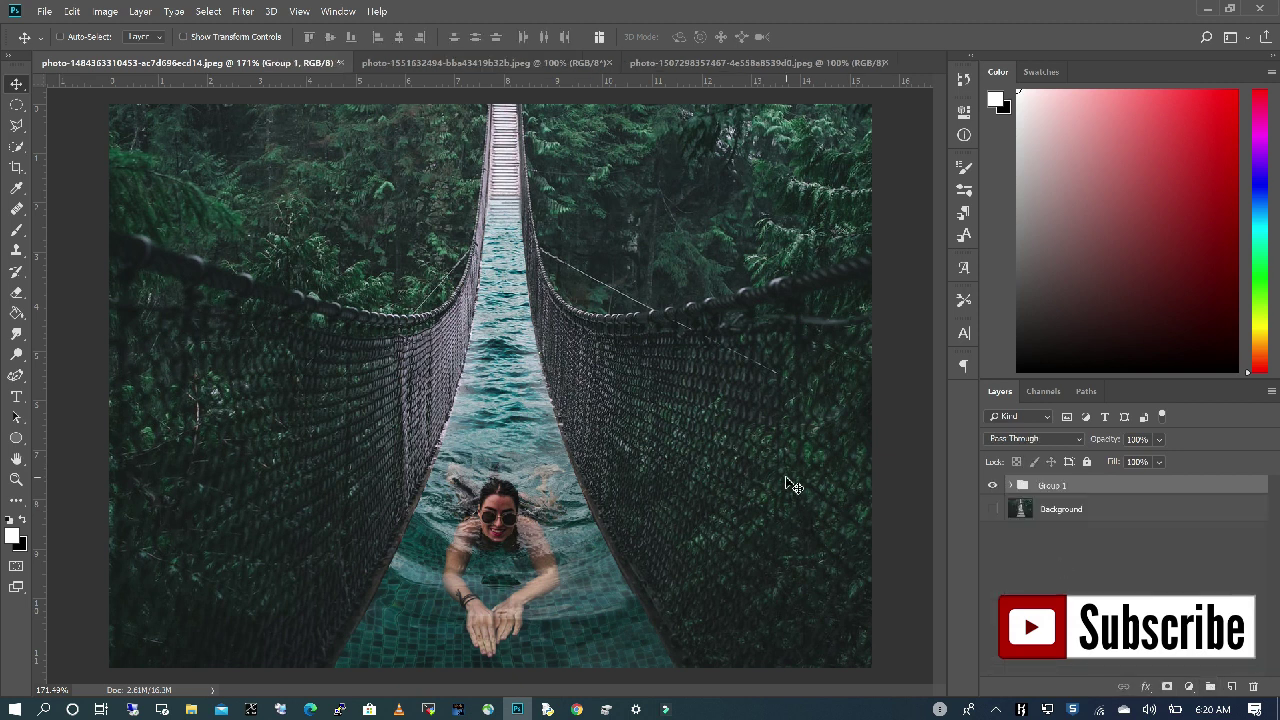
Stamp all visible layers into a new layer above Group 1, and hide the group.
{"action": "key", "text": "ctrl"}
{"action": "key", "text": "ctrl+shift+alt+e"}
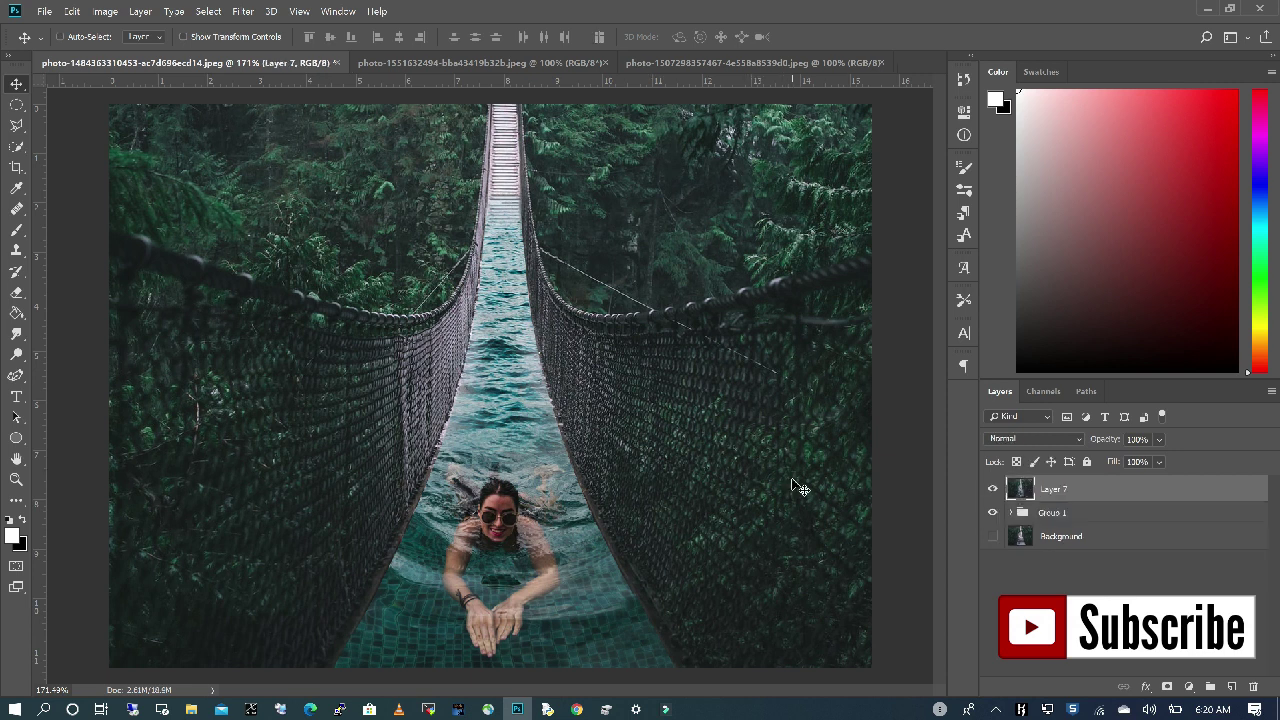
{"action": "left_click", "coordinate": [992, 515]}
{"action": "left_click", "coordinate": [992, 515]}
Open the Camera Raw Filter on the stamped layer and set Exposure +0.20, Contrast +24, Highlights -3 and Shadows +28, raising Whites slightly.
{"action": "left_click", "coordinate": [245, 14]}
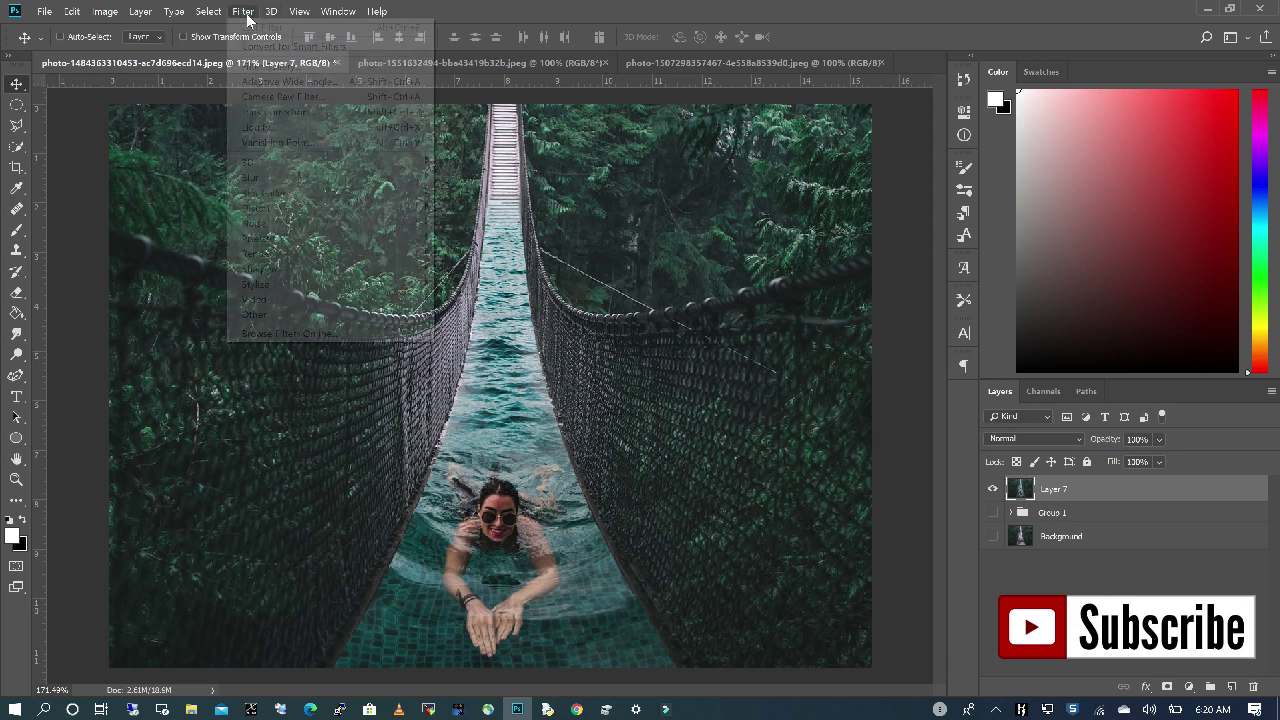
{"action": "left_click", "coordinate": [285, 97]}
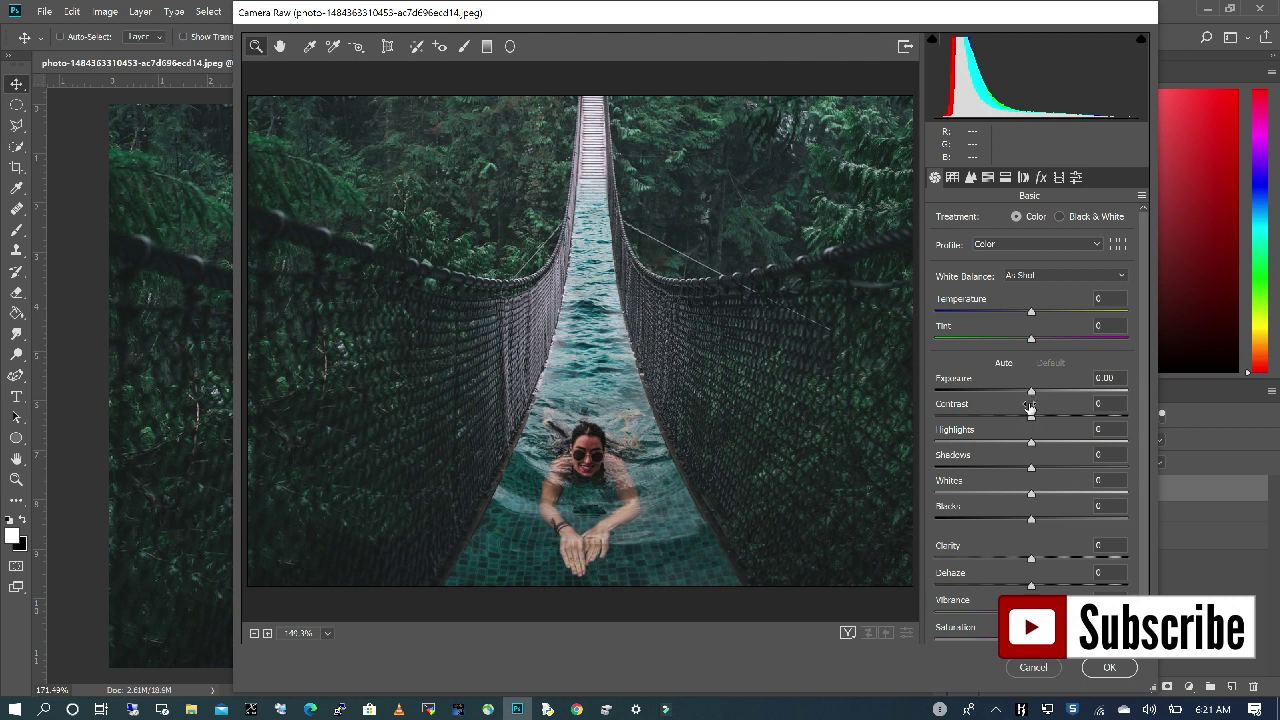
{"action": "left_click_drag", "start_coordinate": [1031, 390], "coordinate": [1054, 417]}
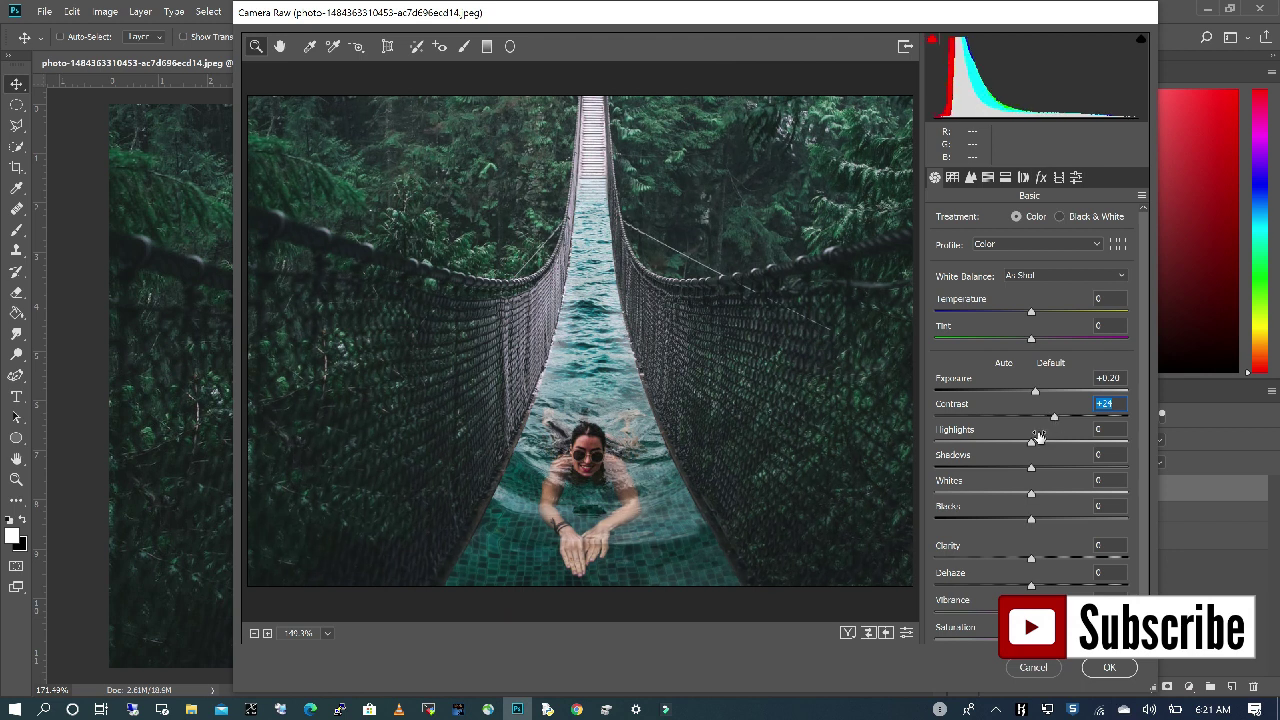
{"action": "left_click", "coordinate": [1031, 443]}
{"action": "left_click_drag", "start_coordinate": [1033, 444], "coordinate": [1058, 470]}
{"action": "mouse_move", "coordinate": [1031, 495]}
{"action": "left_mouse_down"}
{"action": "mouse_move", "coordinate": [1066, 501]}
{"action": "mouse_move", "coordinate": [1051, 497]}
{"action": "left_mouse_up"}
Set Clarity to +21 and Vibrance to +41 in the Camera Raw adjustments.
{"action": "left_click_drag", "start_coordinate": [1031, 560], "coordinate": [1051, 562]}
{"action": "left_click_drag", "start_coordinate": [1031, 613], "coordinate": [1055, 614]}
{"action": "type", "text": "41"}
Set Blacks to -25, Whites to +48, Contrast to +44 and Dehaze to +13, and apply the Camera Raw Filter.
{"action": "scroll", "coordinate": [1046, 449], "scroll_direction": "down", "scroll_amount": 1}
{"action": "left_click_drag", "start_coordinate": [1031, 509], "coordinate": [1077, 493]}
{"action": "left_click_drag", "start_coordinate": [1054, 407], "coordinate": [1074, 407]}
{"action": "left_click_drag", "start_coordinate": [1031, 577], "coordinate": [1044, 577]}
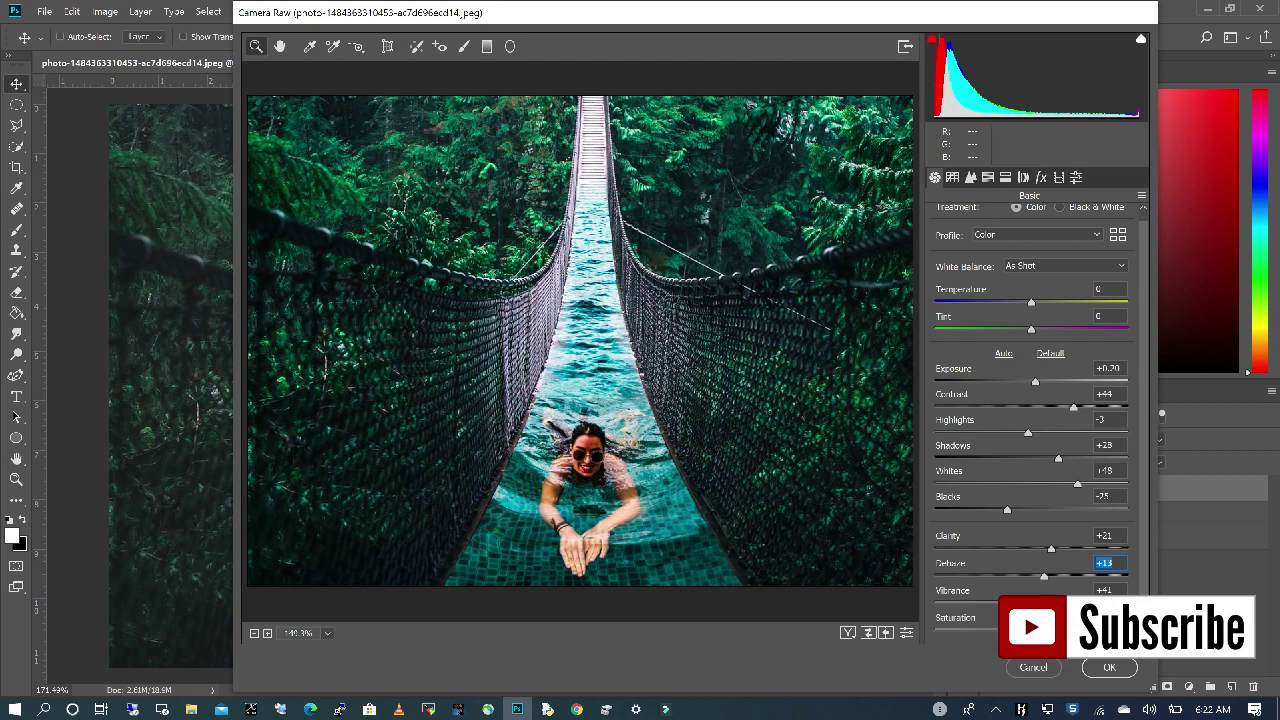
{"action": "left_click", "coordinate": [1104, 668]}
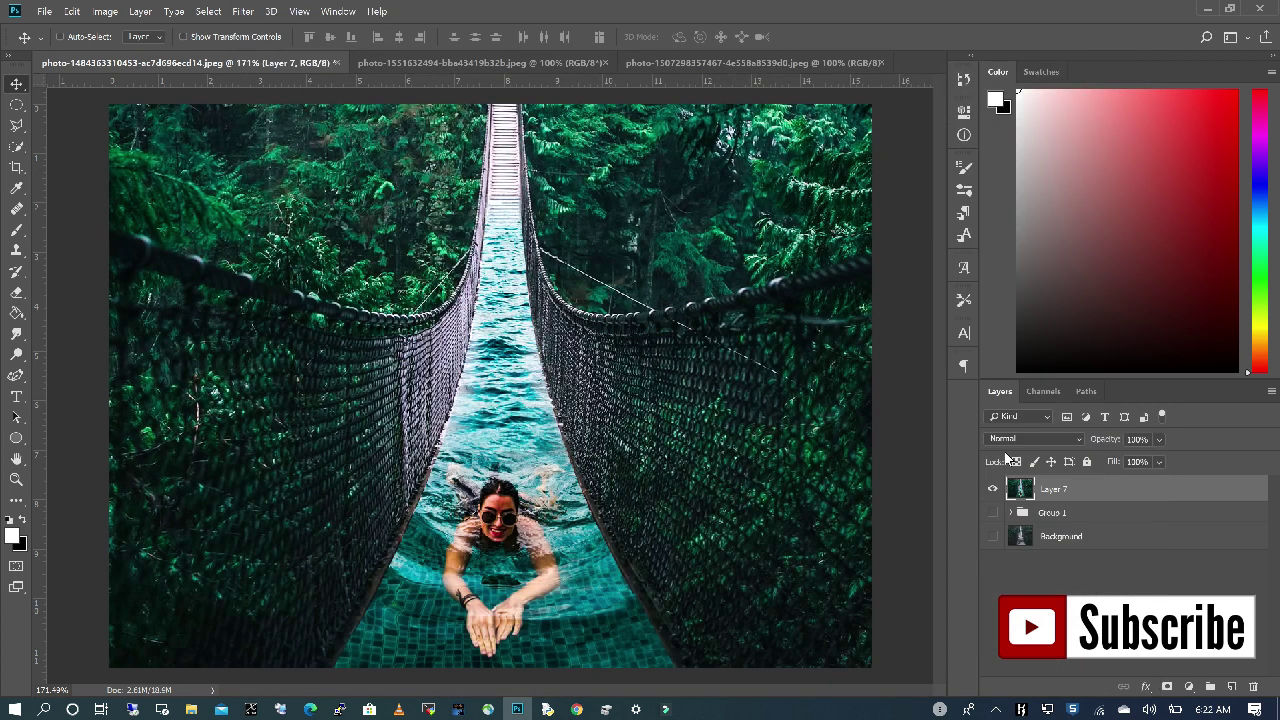
Show Group 1 again and compare the composite with and without the color-graded layer.
{"action": "left_click", "coordinate": [993, 512]}
{"action": "left_click", "coordinate": [993, 488]}
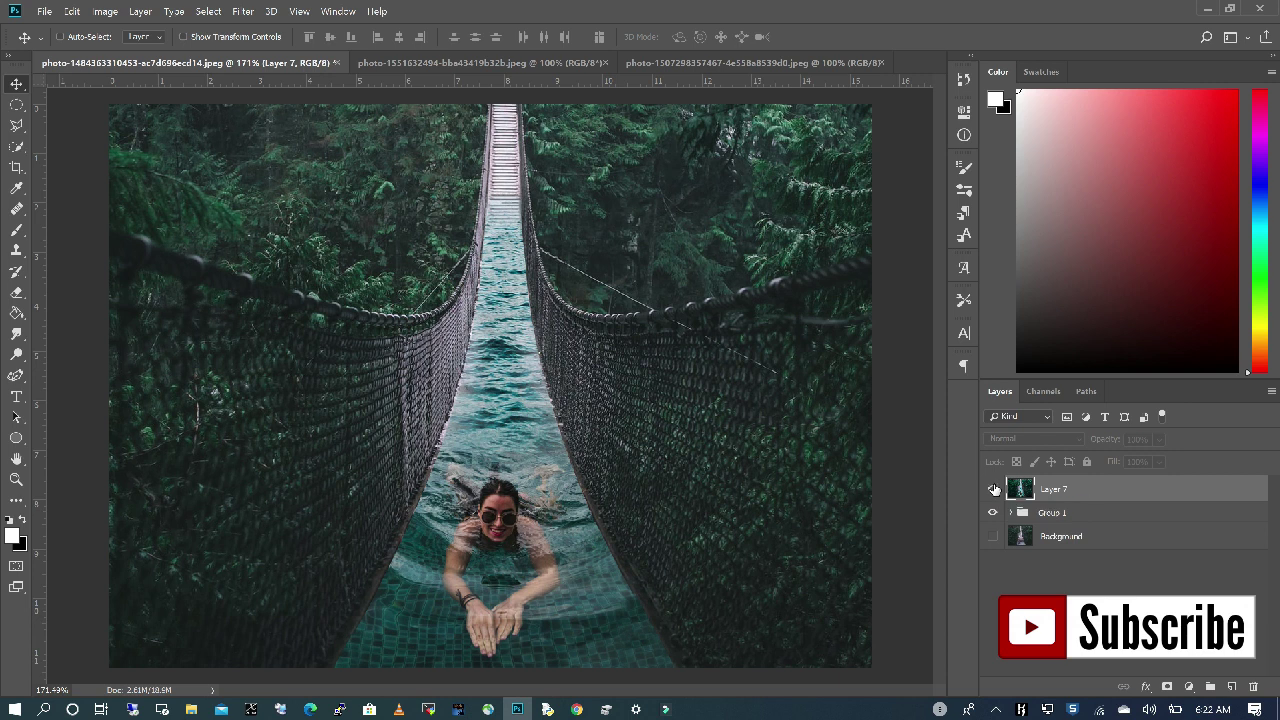
{"action": "left_click", "coordinate": [993, 488]}
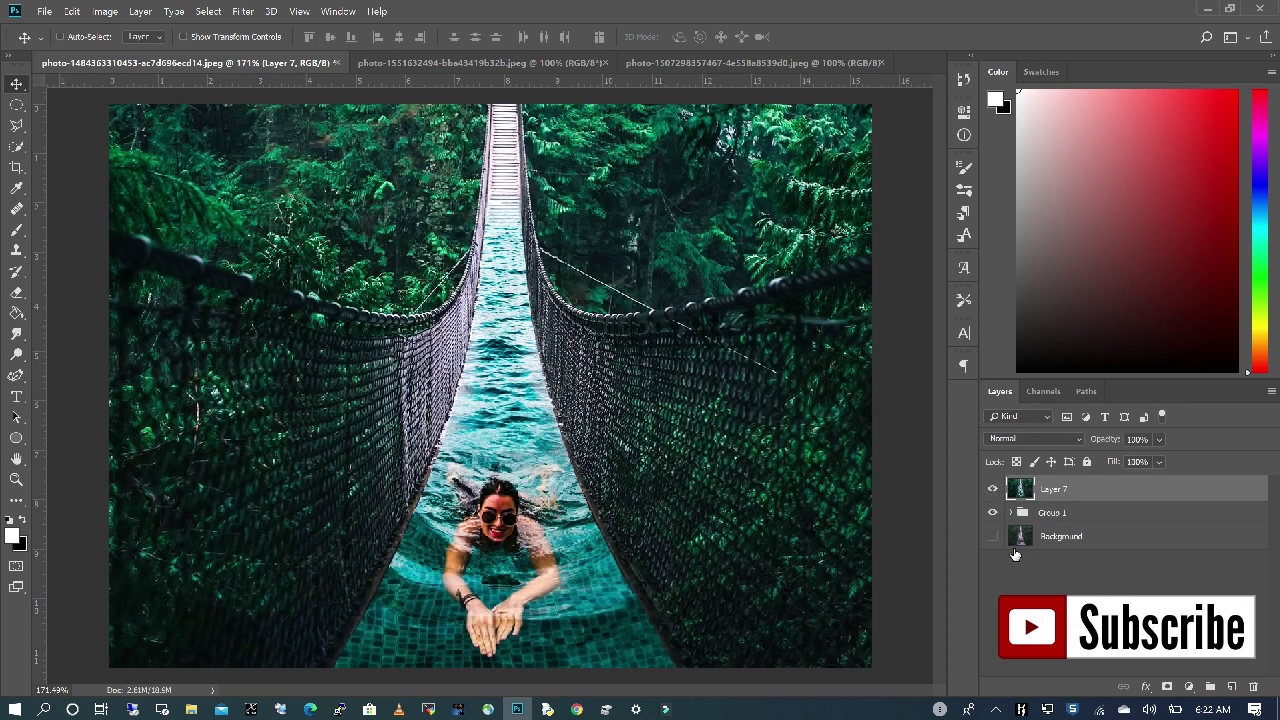